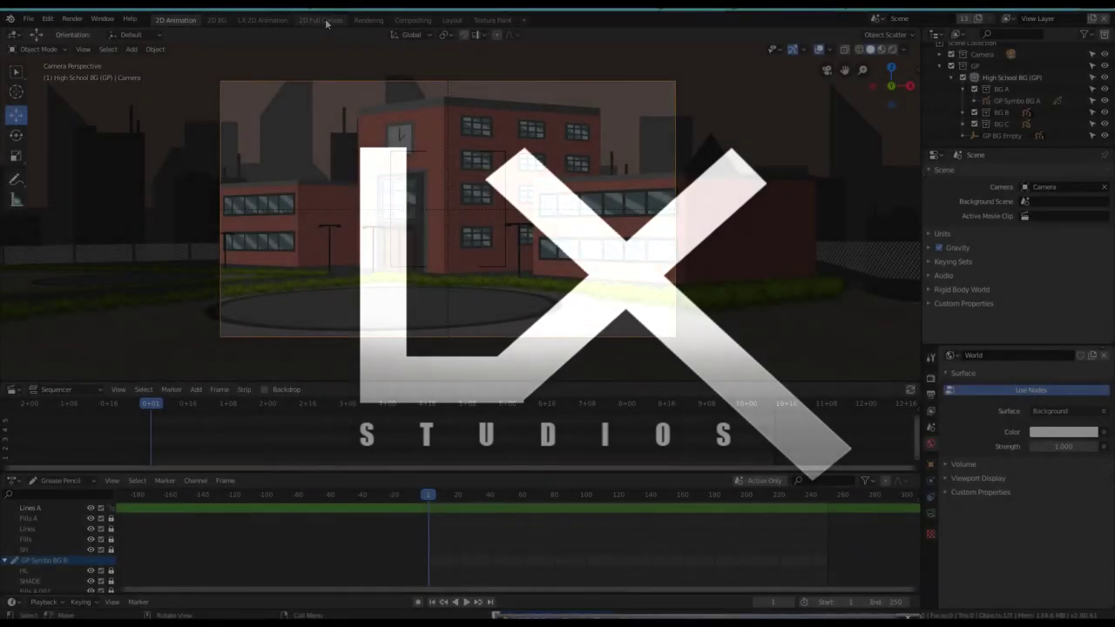
Switch to the 2D Full Canvas workspace to show the school full-screen in camera view
left_click(323, 20)
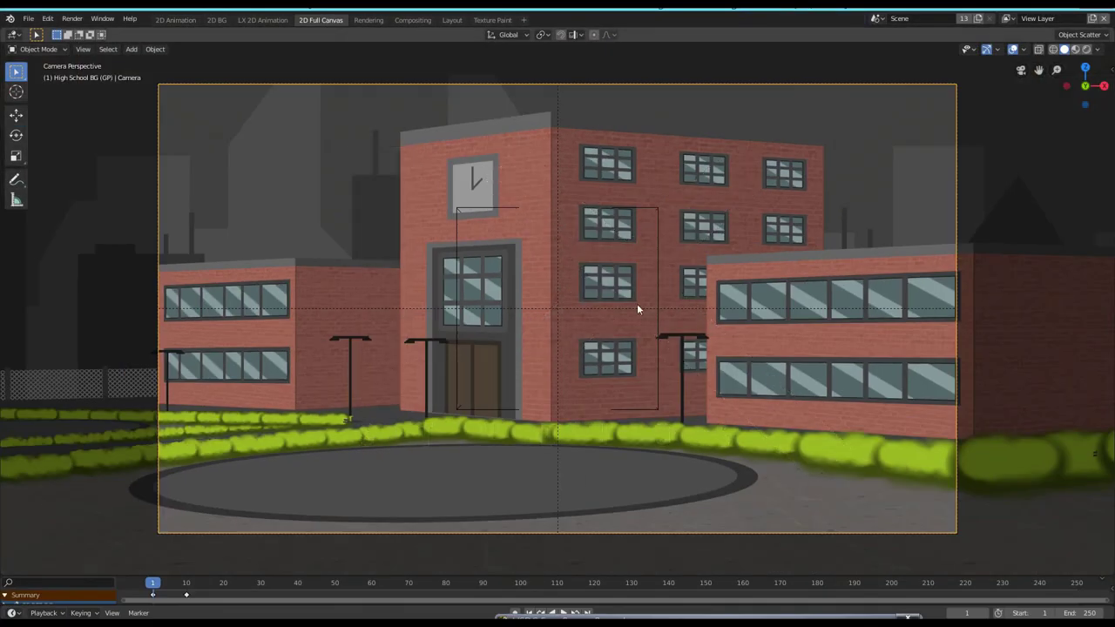
scroll(637, 303, "down", 2)
scroll(649, 323, "down", 2)
scroll(659, 341, "down", 2)
scroll(670, 350, "up", 4)
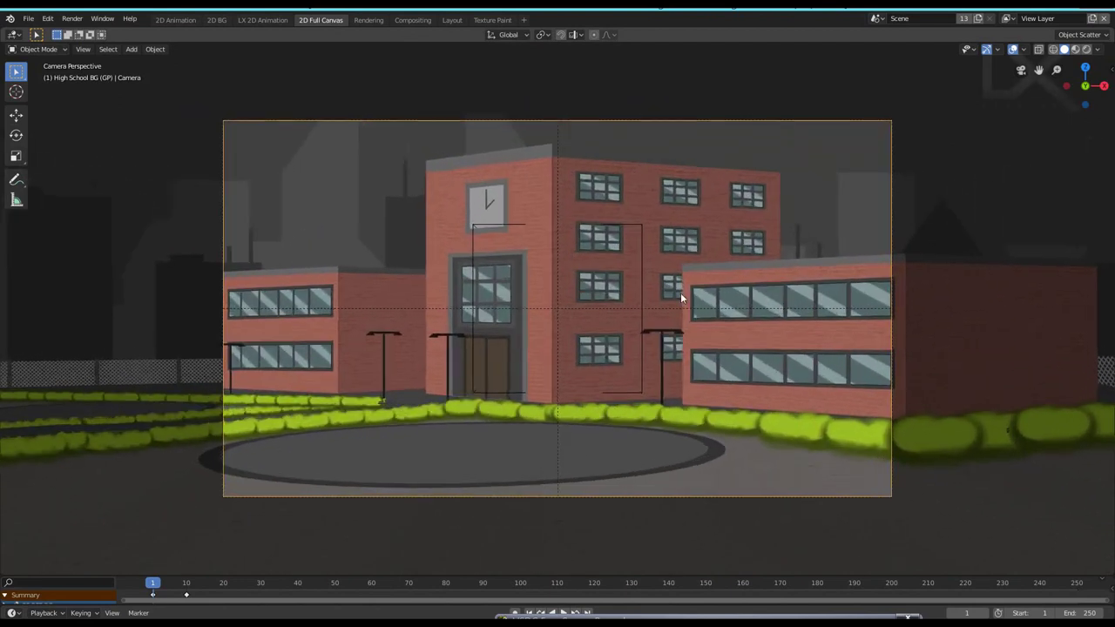
scroll(680, 298, "up", 1)
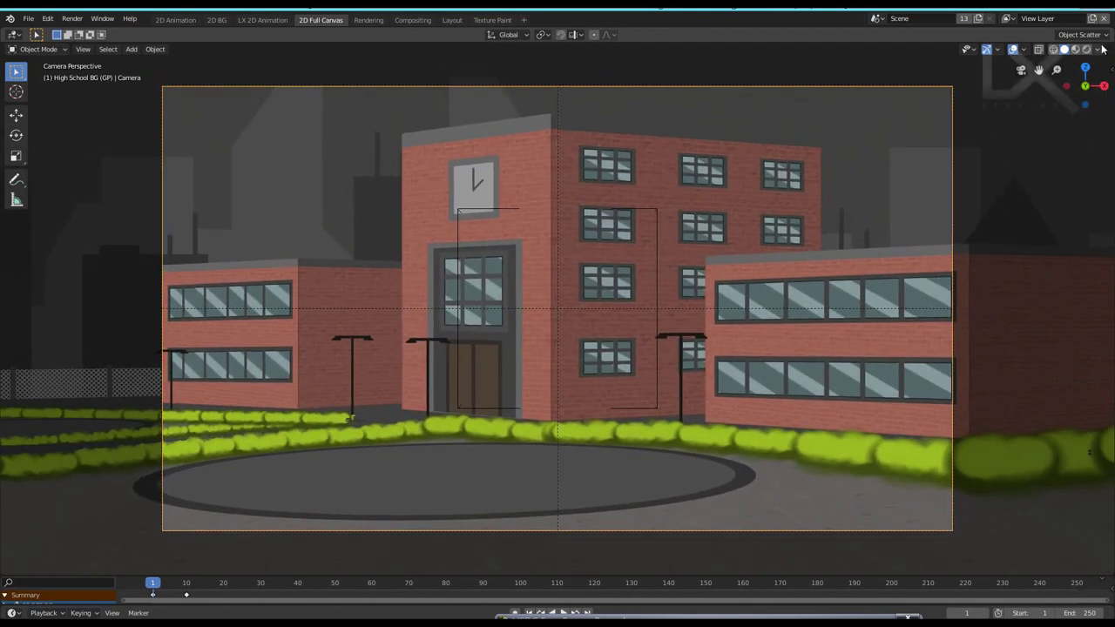
Set the viewport shading colour to Texture so the hedges show their painted foliage
left_click(1097, 50)
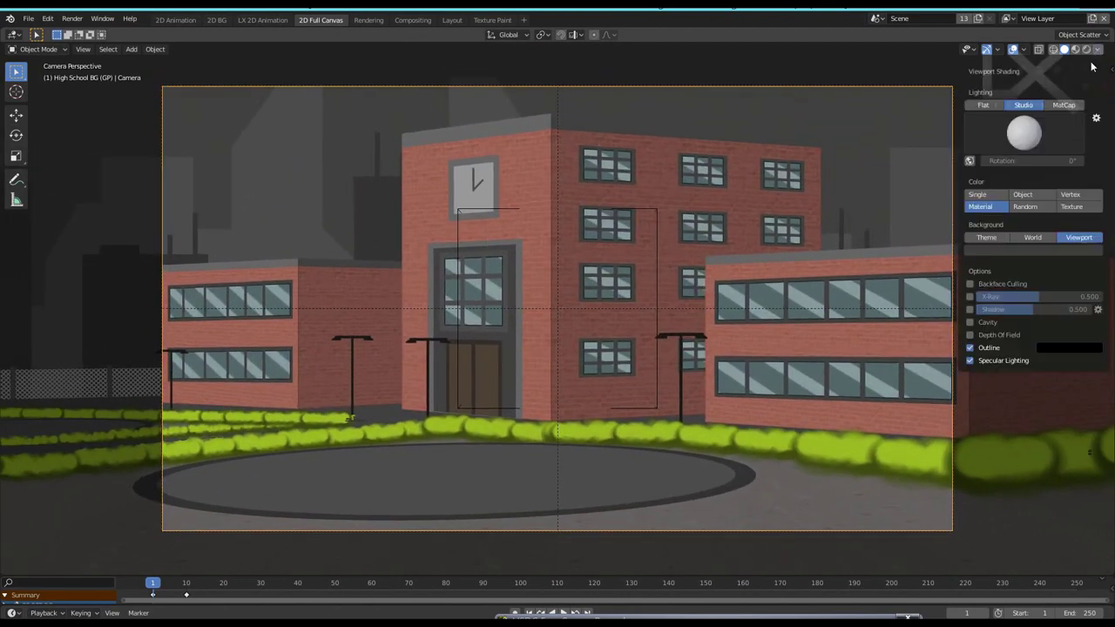
left_click(1080, 208)
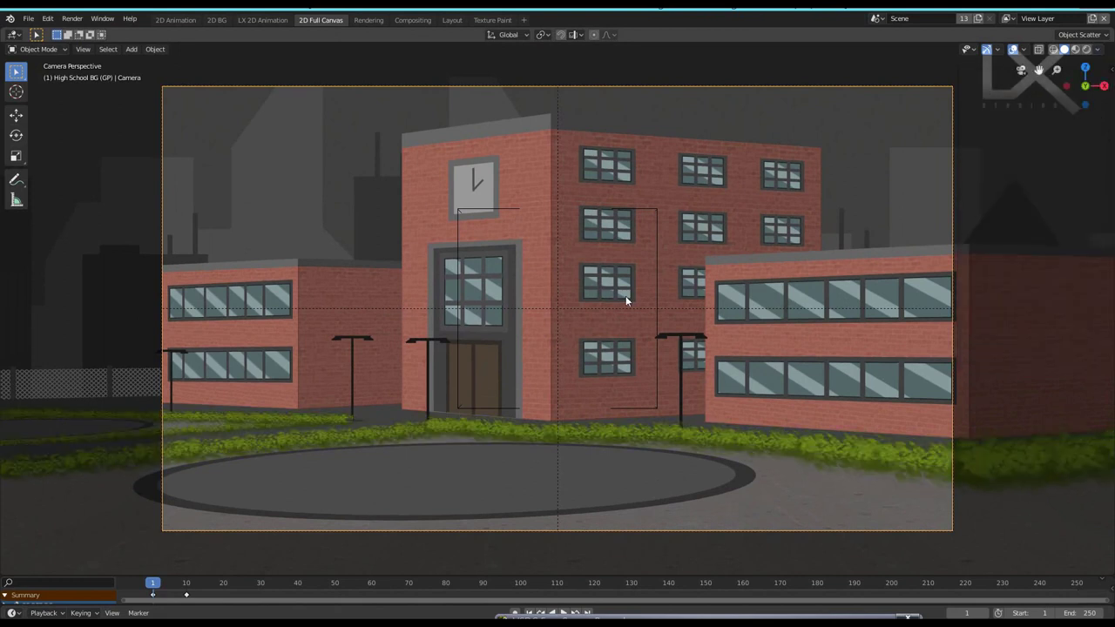
scroll(625, 301, "down", 3)
scroll(658, 299, "up", 2)
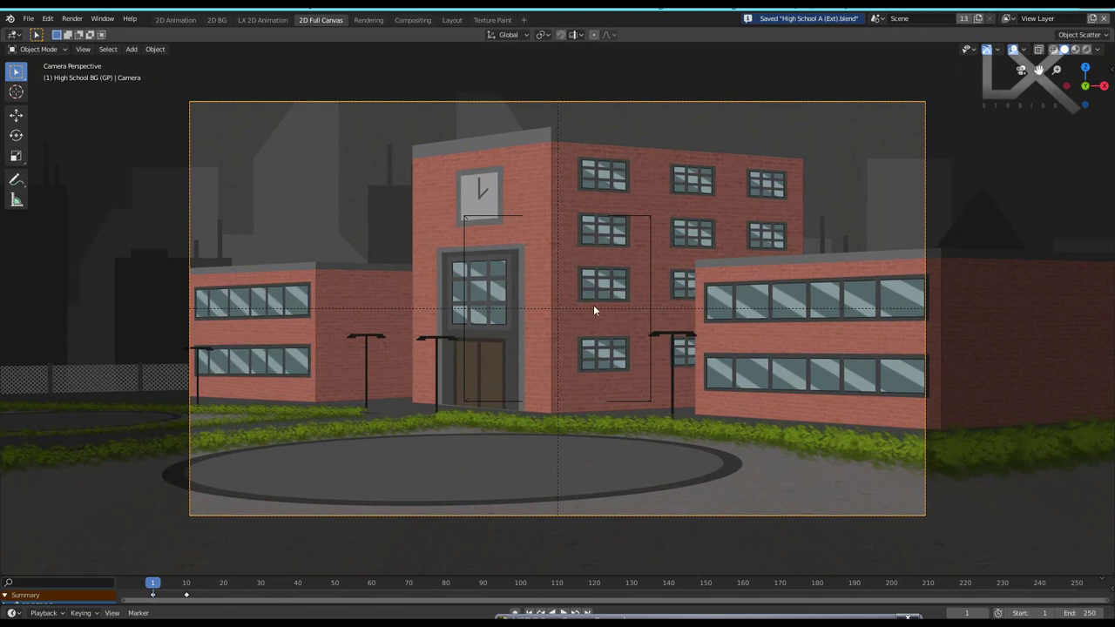
Turn the camera around the Z axis and shift it sideways along X
key("r")
key("z")
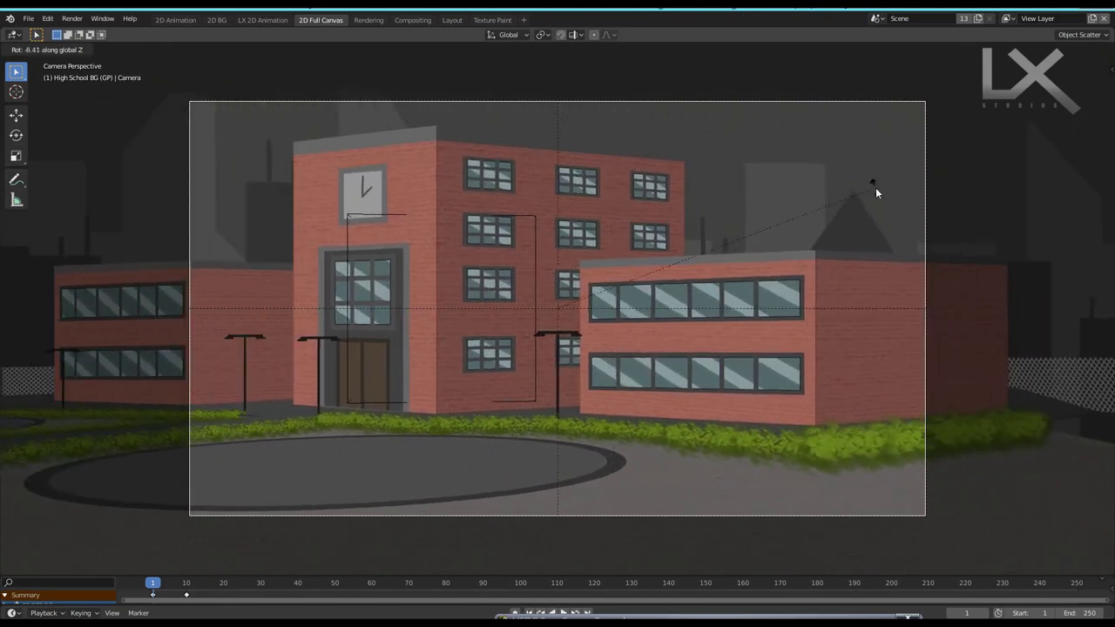
left_click(883, 229)
key("g")
key("x")
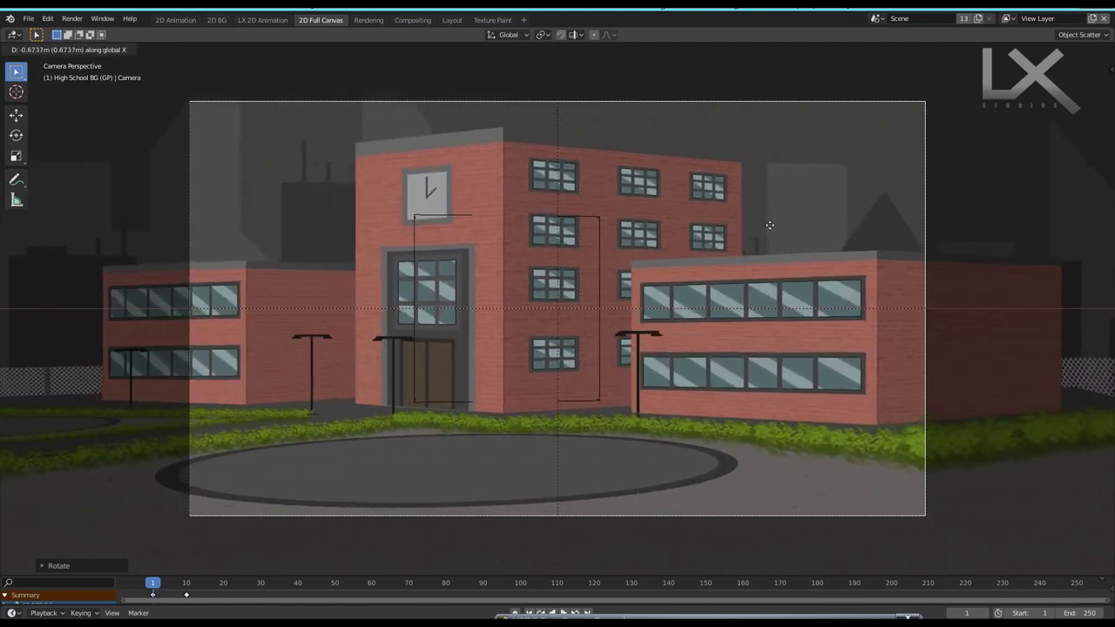
left_click(840, 207)
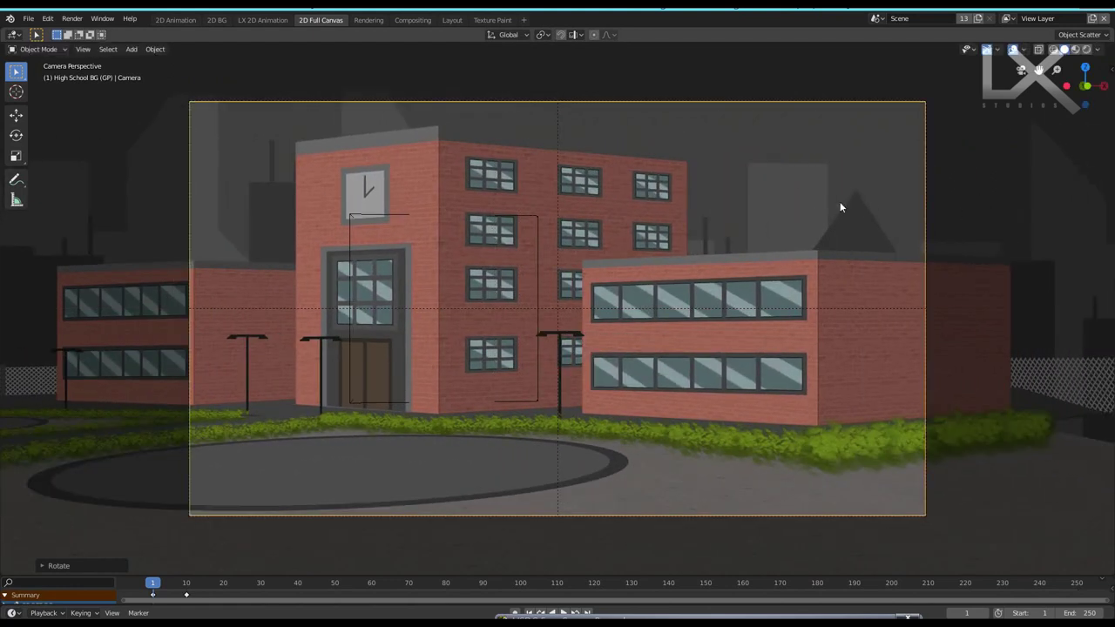
Tilt the camera around X, then orbit out of camera view to see the whole set
key("x")
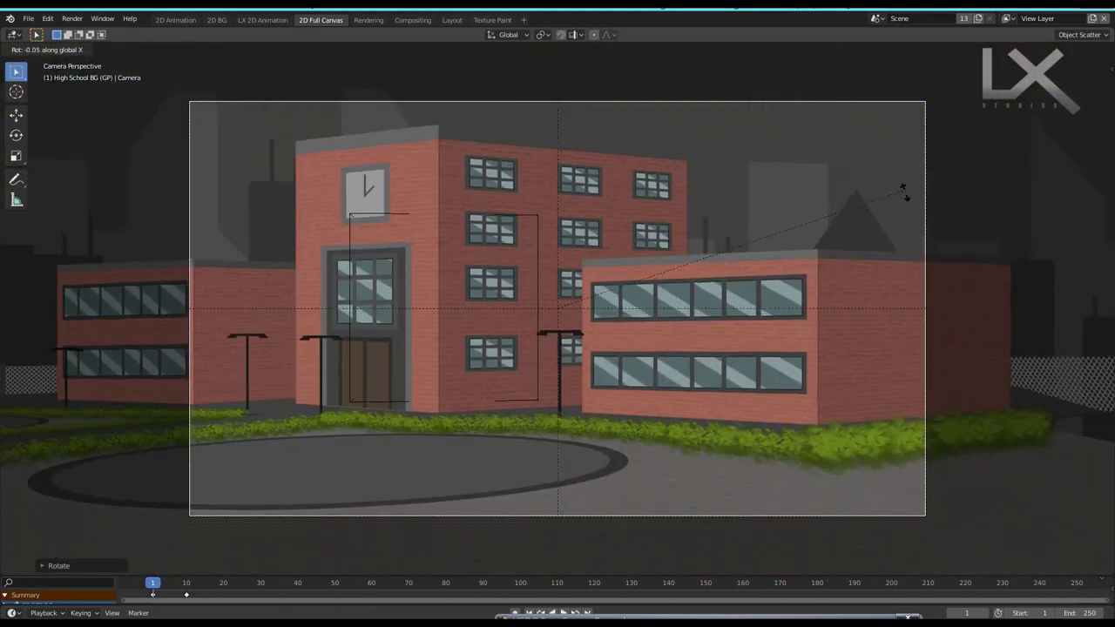
left_click(903, 192)
mouse_move(853, 246)
middle_mouse_down()
mouse_move(773, 279)
mouse_move(505, 276)
mouse_move(825, 334)
mouse_move(695, 336)
mouse_move(641, 434)
mouse_move(641, 400)
mouse_move(590, 403)
middle_mouse_up()
Select the hedge object, orbit to a near-level front view, then return to the 2D Animation workspace
left_click(641, 435)
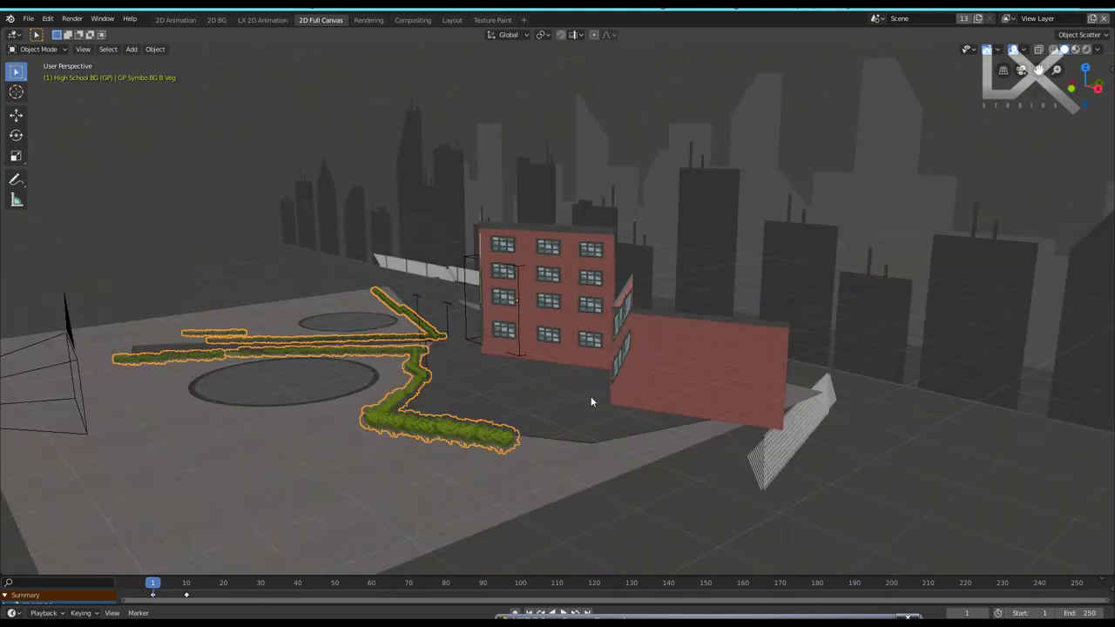
middle_click_drag(682, 315, 582, 223)
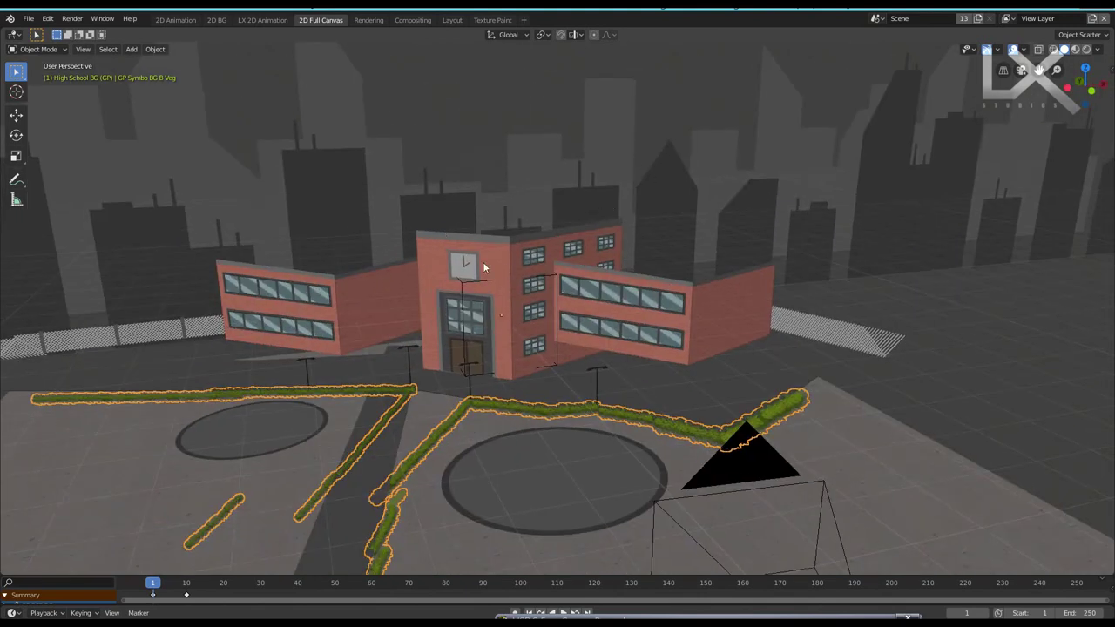
middle_click_drag(564, 357, 560, 327)
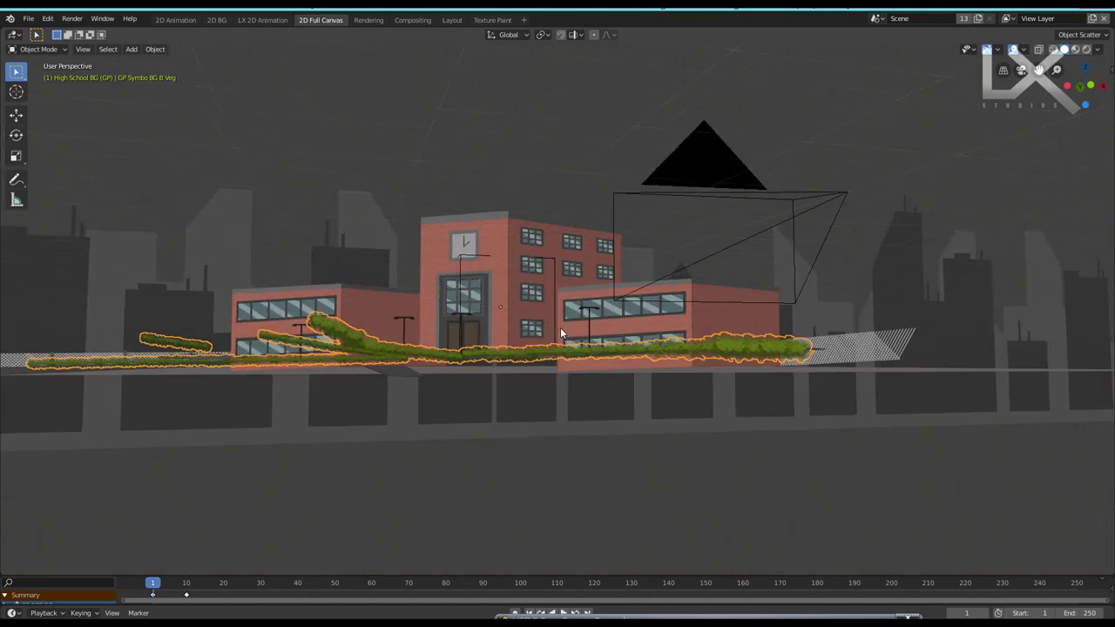
left_click(175, 19)
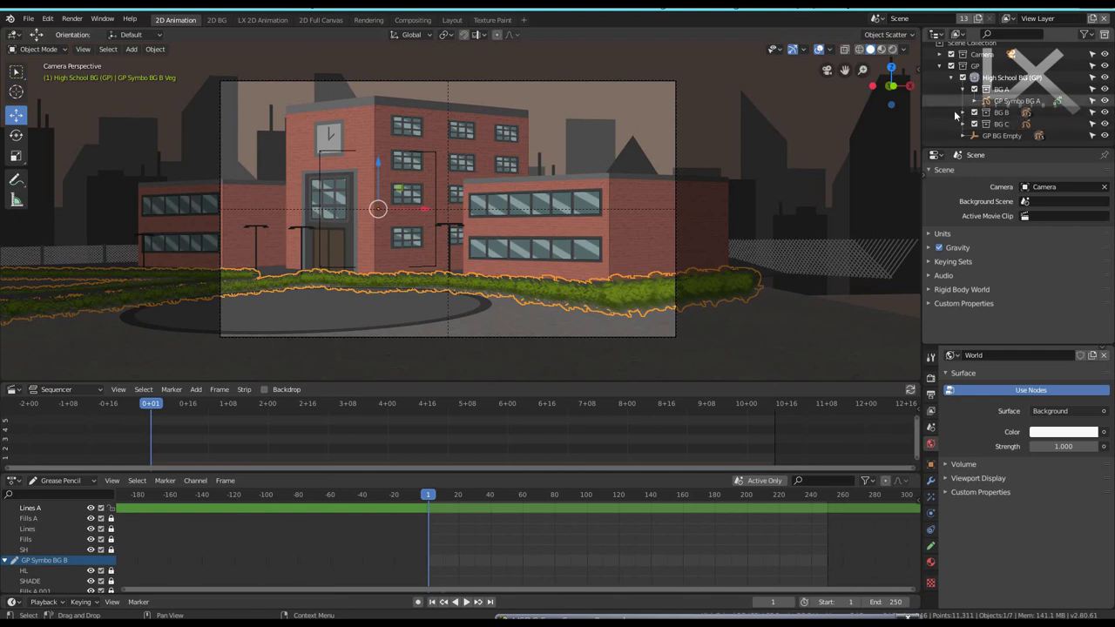
Select GP Symbo BG A, GP Symbo BG B and the hedges object GP Symbo BG B Veg
left_click(1009, 103)
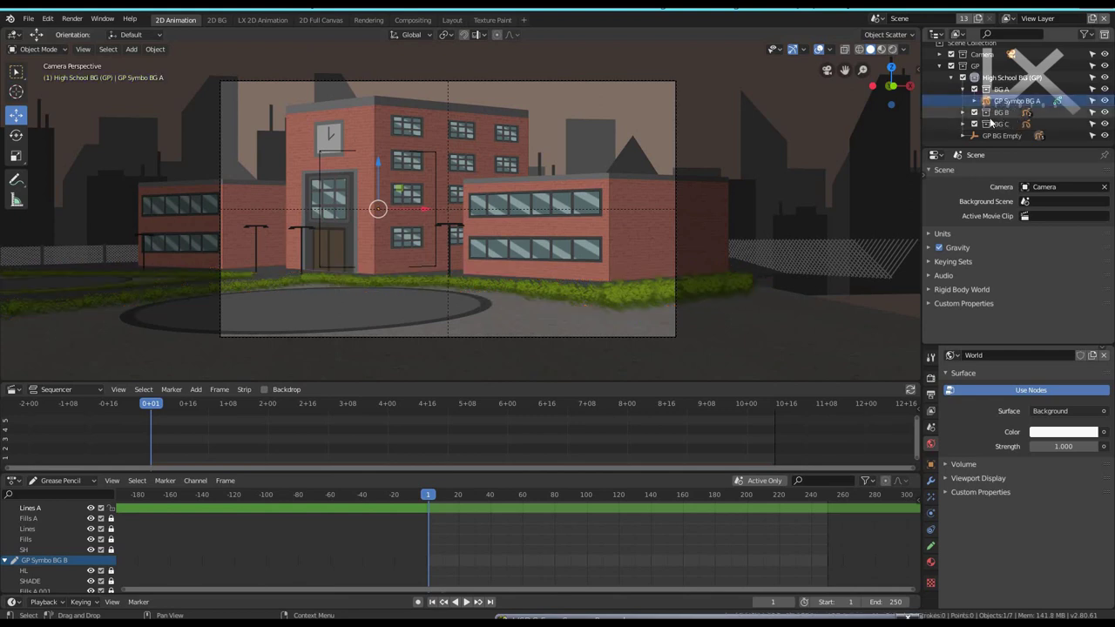
left_click(1017, 126)
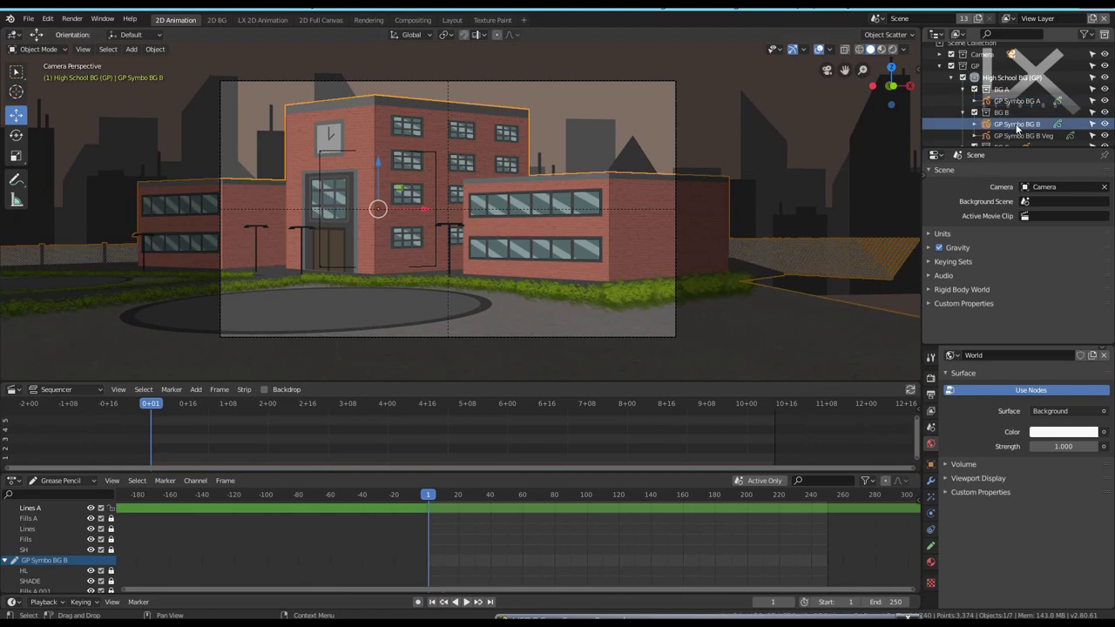
mouse_move(686, 157)
middle_mouse_down()
mouse_move(637, 187)
mouse_move(650, 148)
middle_mouse_up()
left_click(676, 138)
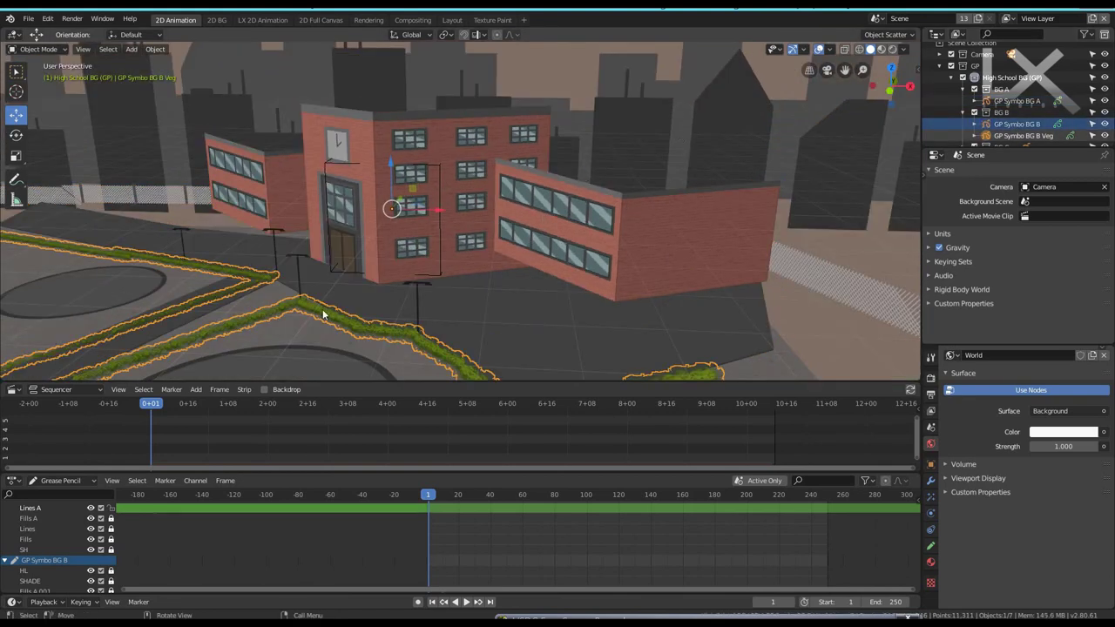
scroll(331, 311, "down", 3)
scroll(334, 311, "down", 3)
scroll(436, 318, "down", 4)
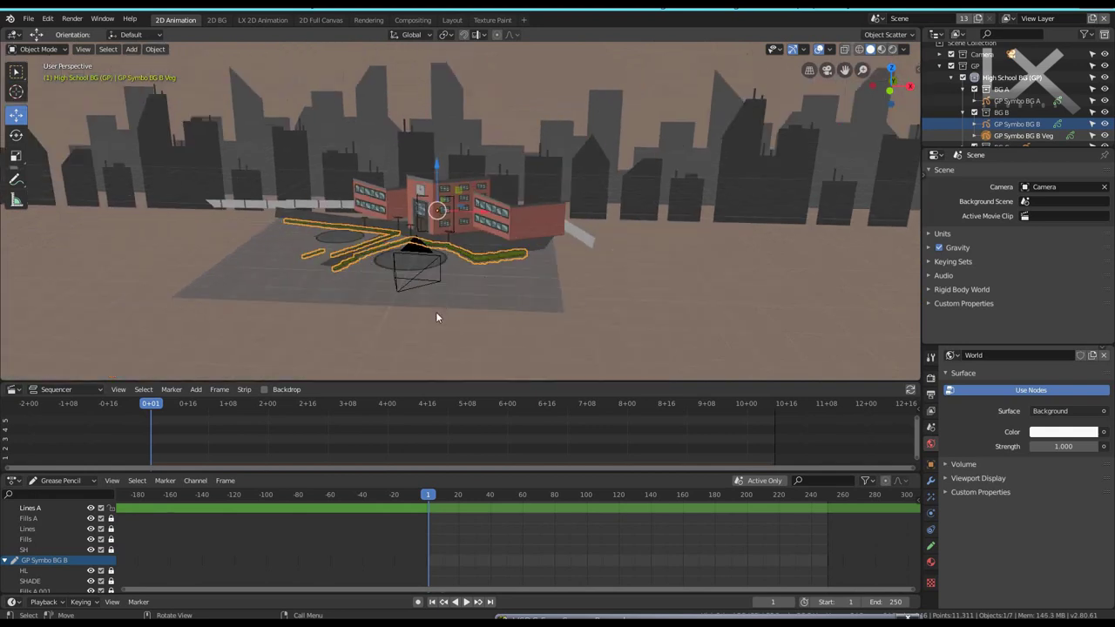
Compare the building and hedge objects, then select skyline GP Symbo BG C and view from the front
left_click(1019, 126)
left_click(1019, 136)
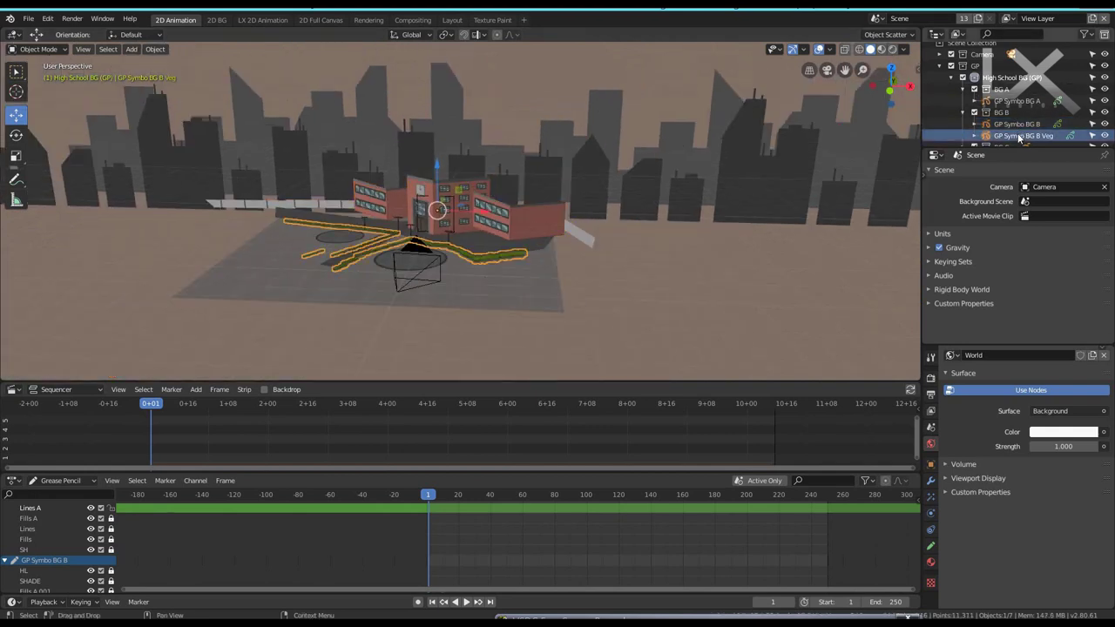
scroll(1040, 131, "down", 1)
scroll(998, 123, "down", 1)
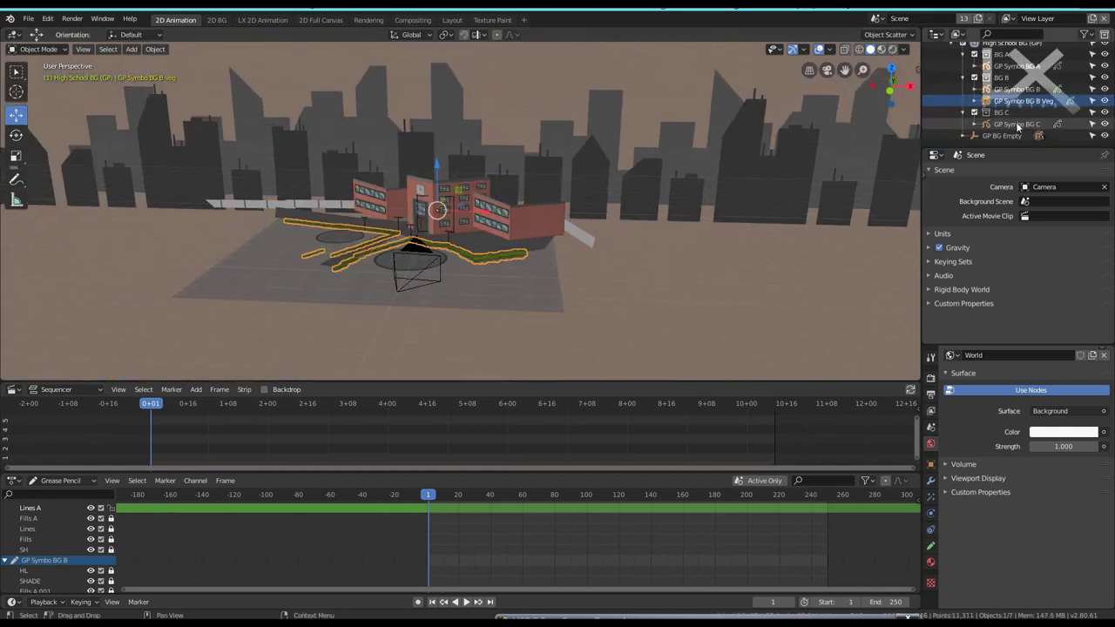
left_click(1015, 124)
mouse_move(566, 166)
middle_mouse_down()
mouse_move(626, 147)
mouse_move(721, 156)
mouse_move(667, 162)
mouse_move(659, 192)
mouse_move(497, 194)
mouse_move(813, 178)
mouse_move(549, 181)
mouse_move(812, 198)
mouse_move(371, 69)
middle_mouse_up()
left_click(662, 159)
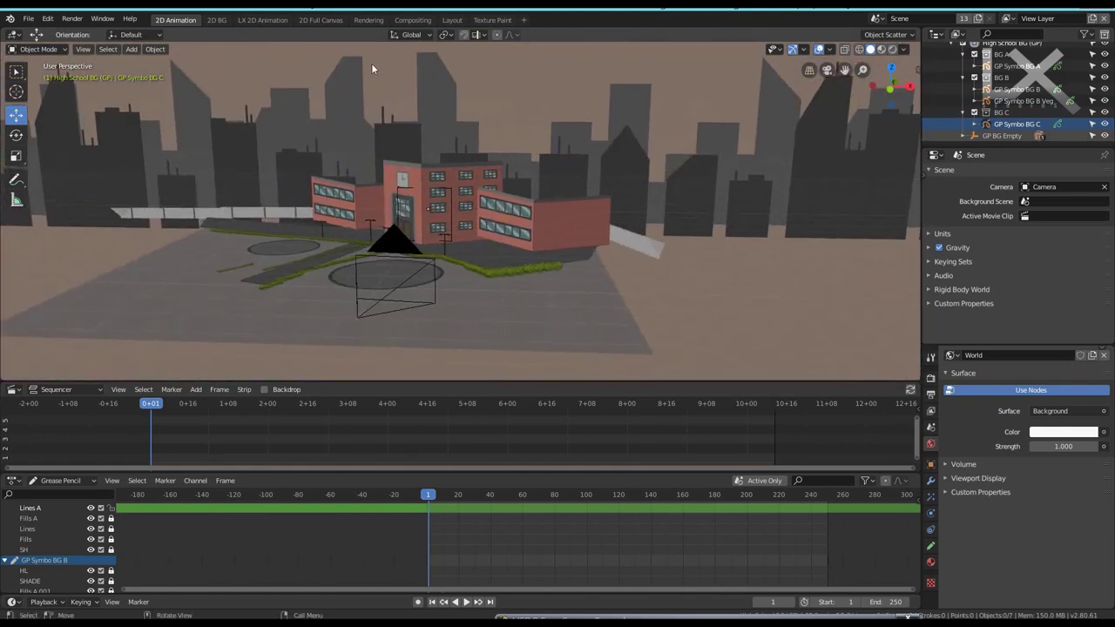
Return to the 2D Full Canvas layout and the camera's view of the school
left_click(320, 20)
mouse_move(636, 272)
middle_mouse_down()
mouse_move(627, 312)
mouse_move(520, 271)
mouse_move(541, 286)
mouse_move(598, 278)
middle_mouse_up()
key("KP_0")
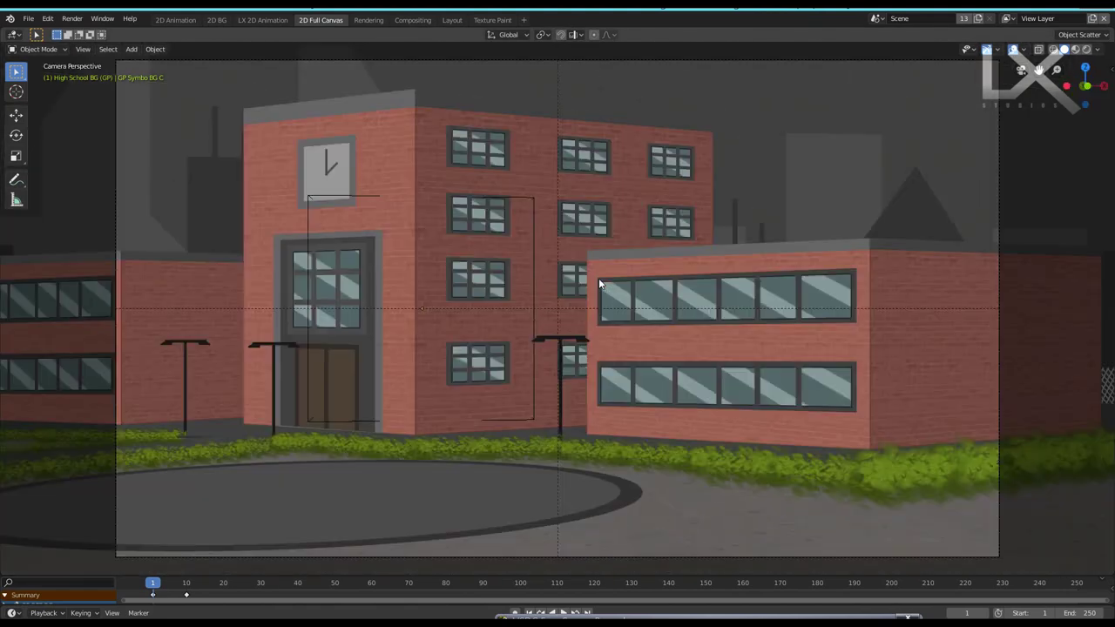
scroll(657, 248, "down", 2)
scroll(671, 241, "up", 1)
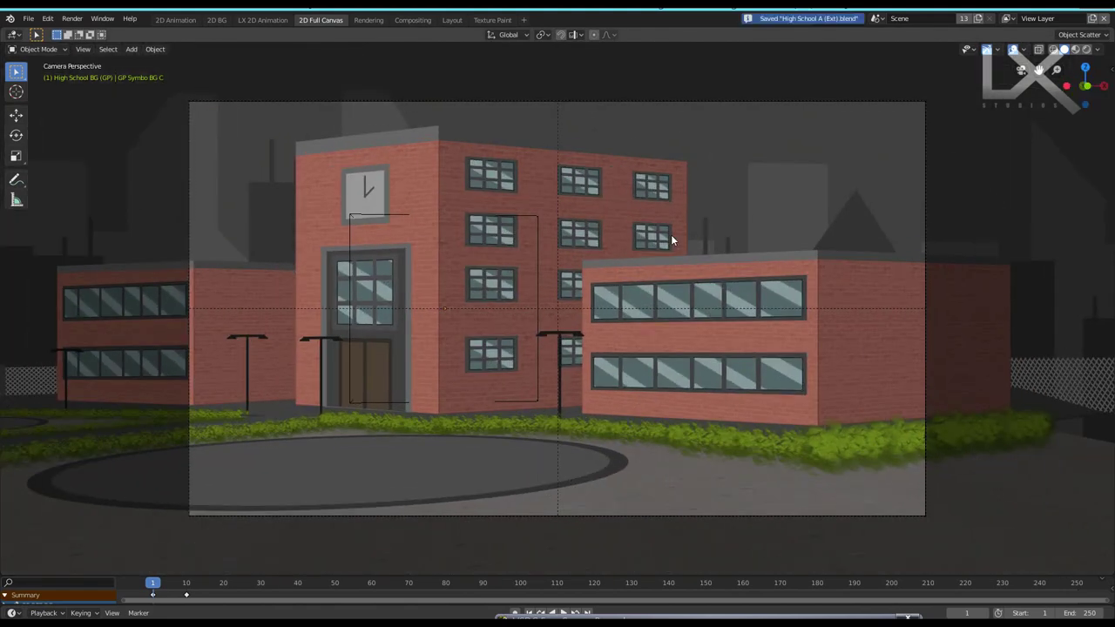
Rotate the camera around Z and pull it back from the school
left_click(927, 131)
key("r")
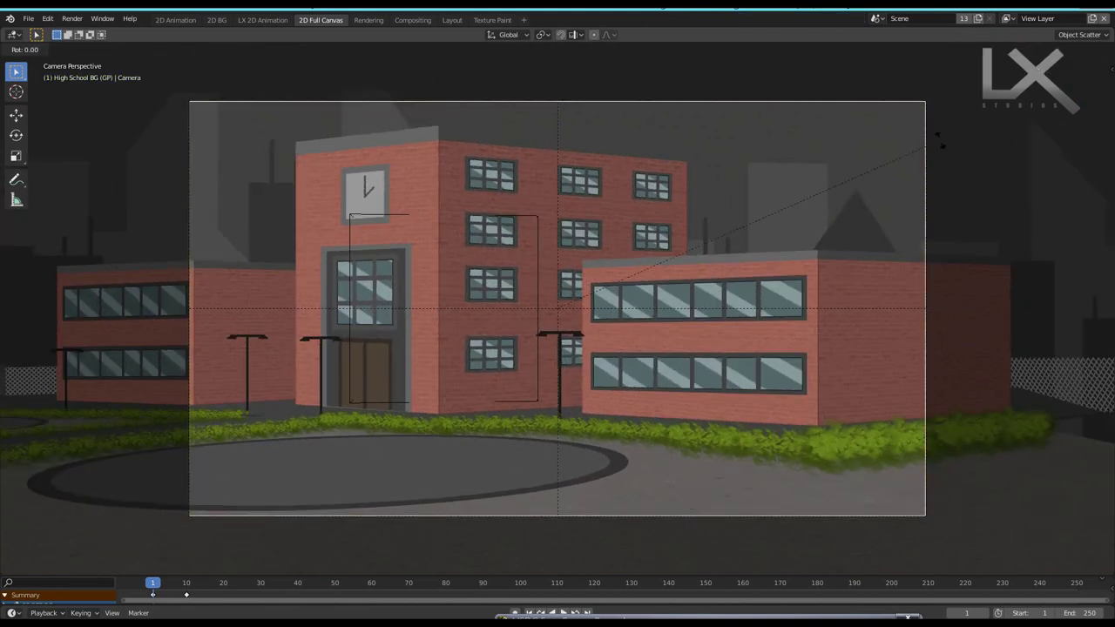
key("x")
key("z")
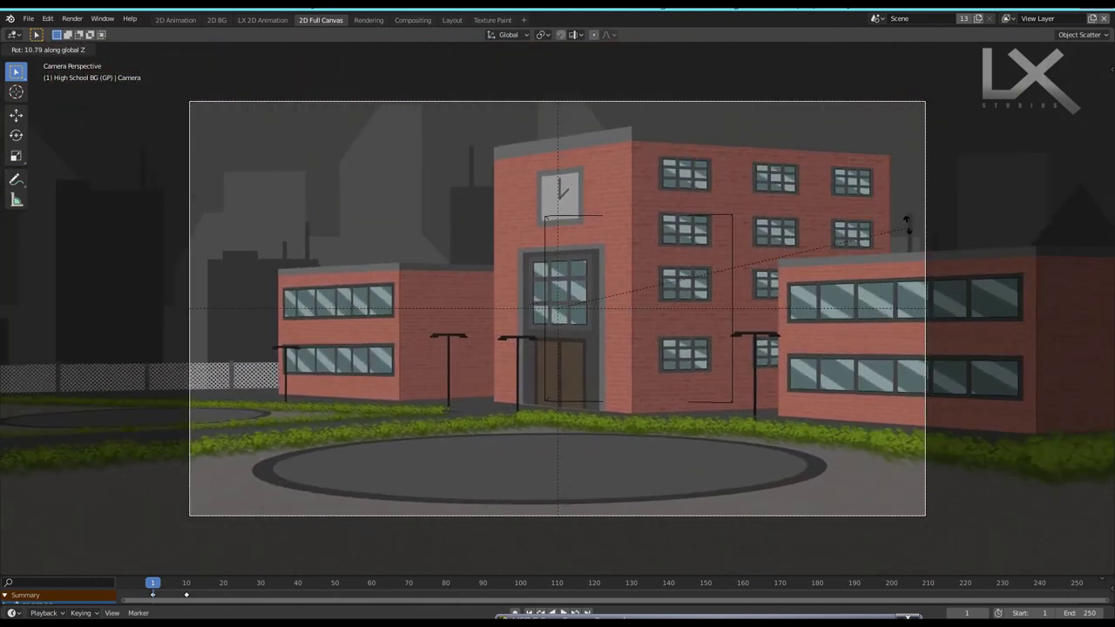
left_click(814, 261)
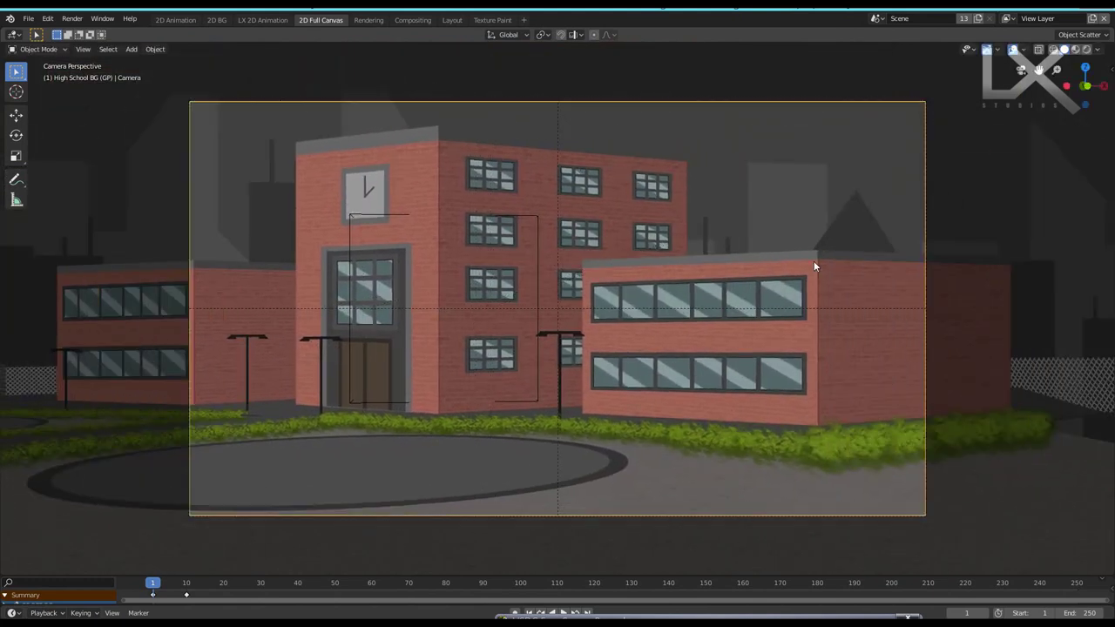
key("g")
key("z")
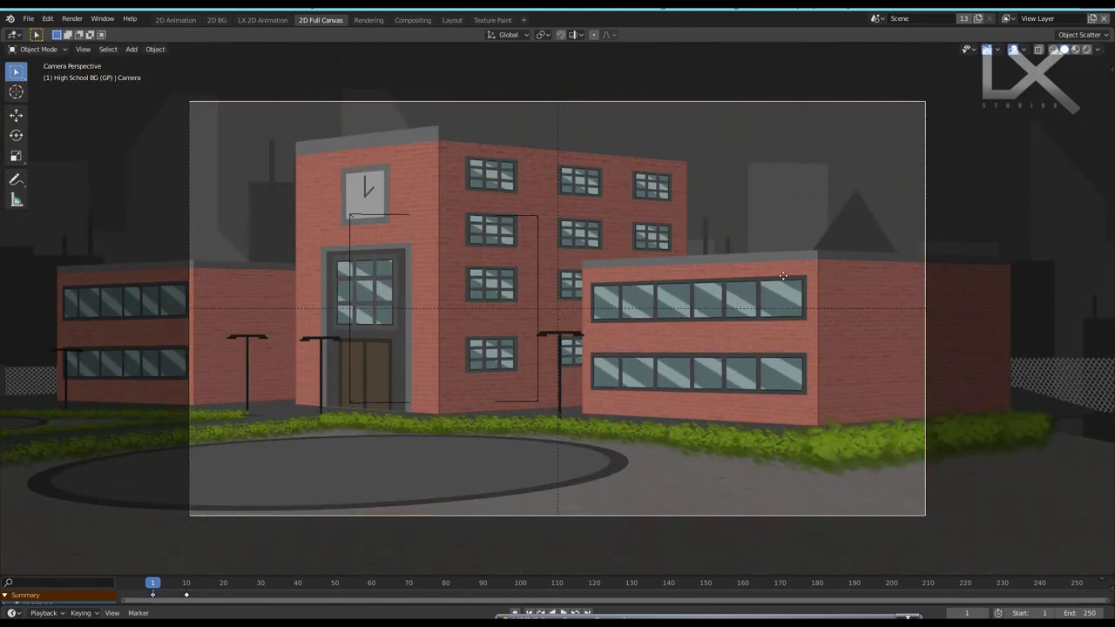
key("z")
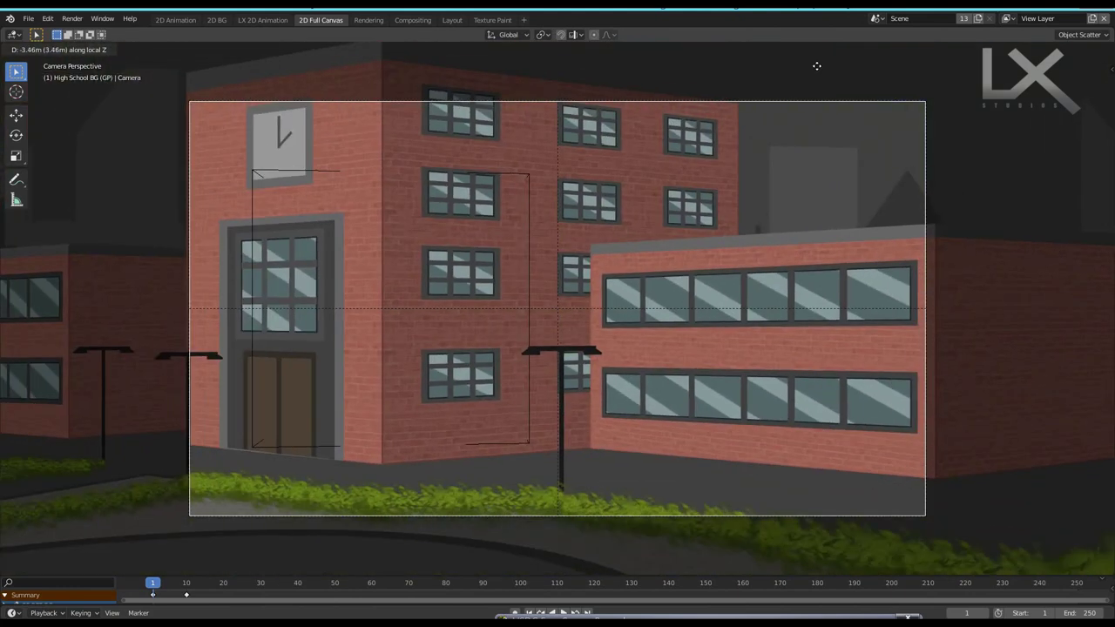
left_click(816, 107)
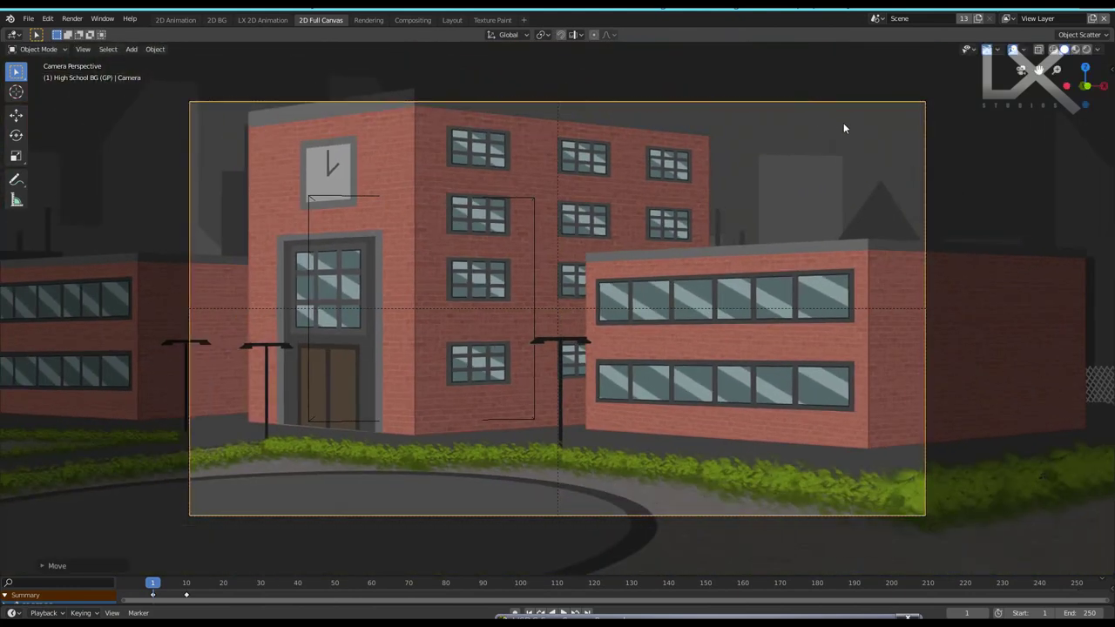
Swing the camera around the vertical axis so the clock tower and both wings fit, then deselect it
key("r")
key("z")
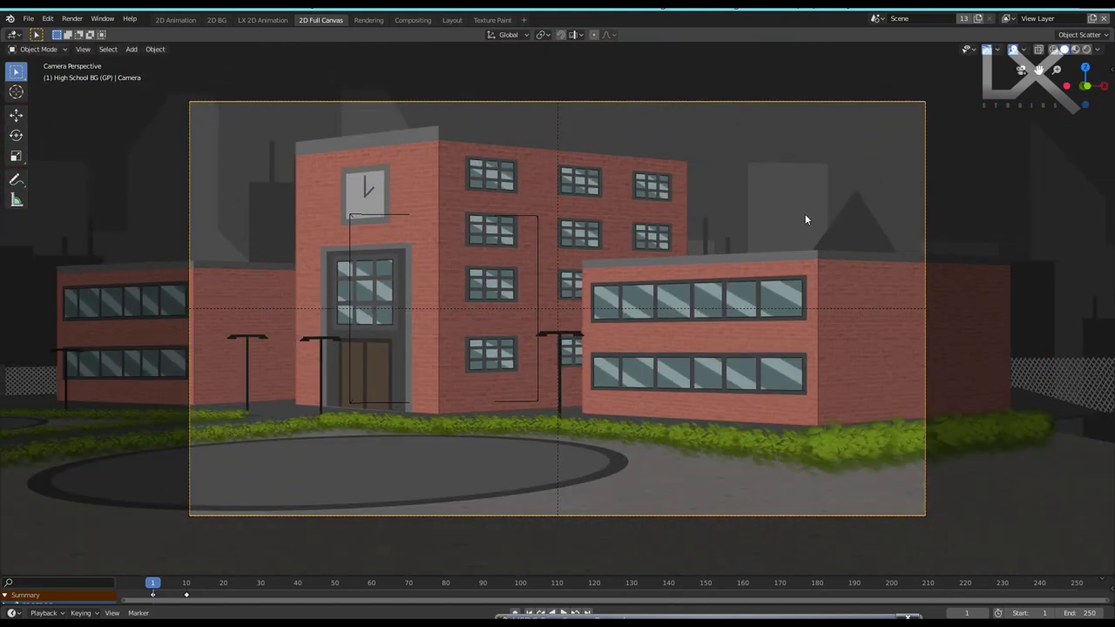
left_click(806, 218)
left_click(749, 252)
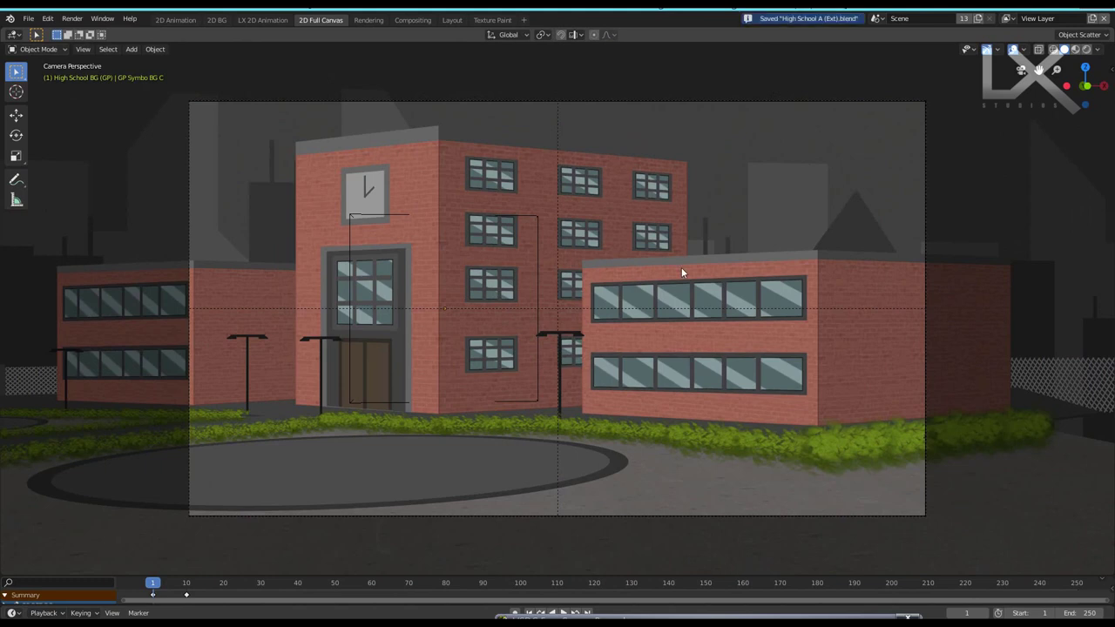
In the 2D Animation workspace, rotate the camera 90° around X and look through it
left_click(175, 20)
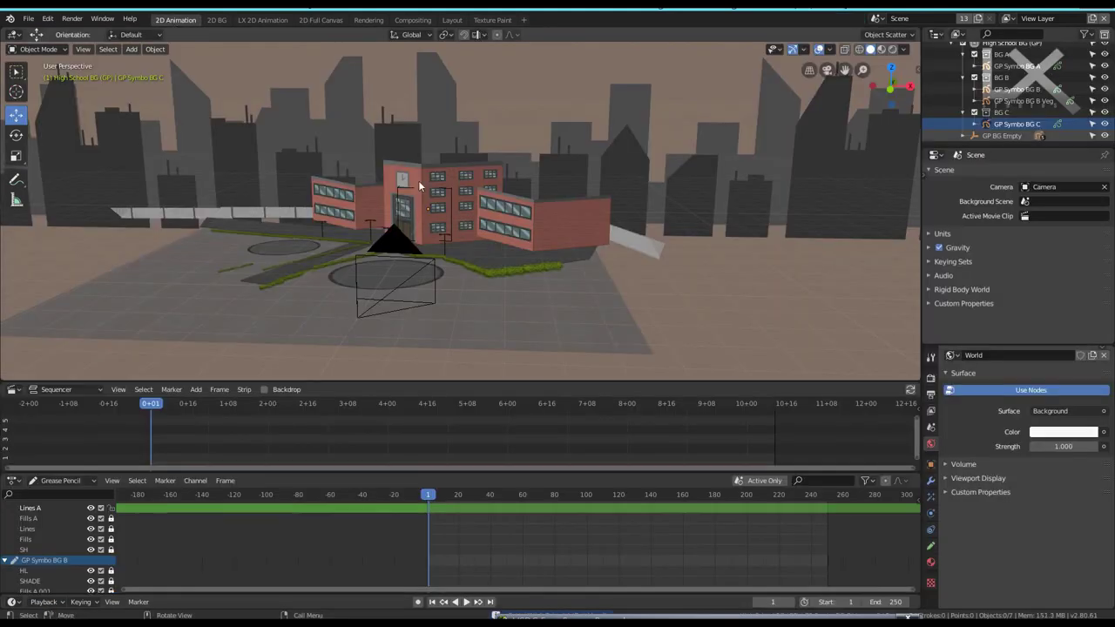
left_click(395, 283)
middle_click_drag(397, 289, 548, 260)
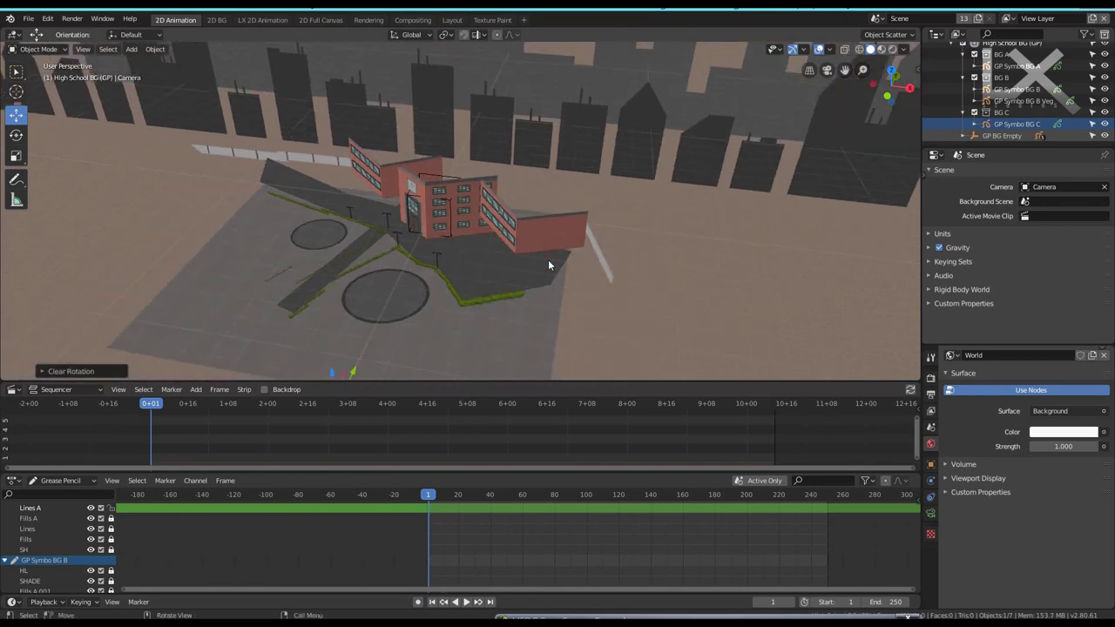
key("r")
type("90")
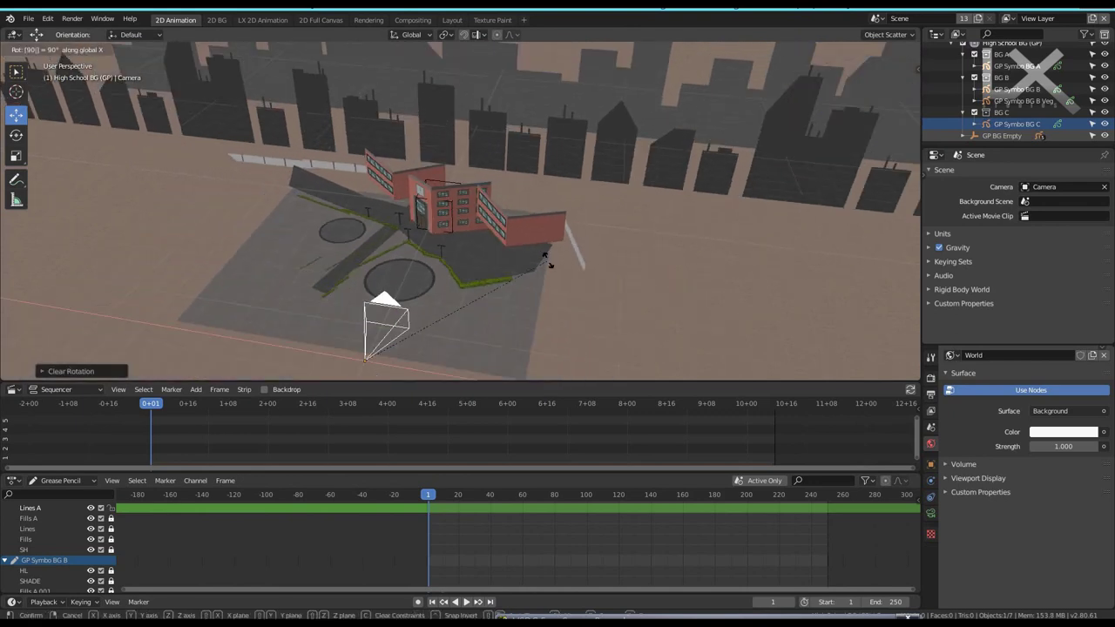
key("Return")
key("KP_0")
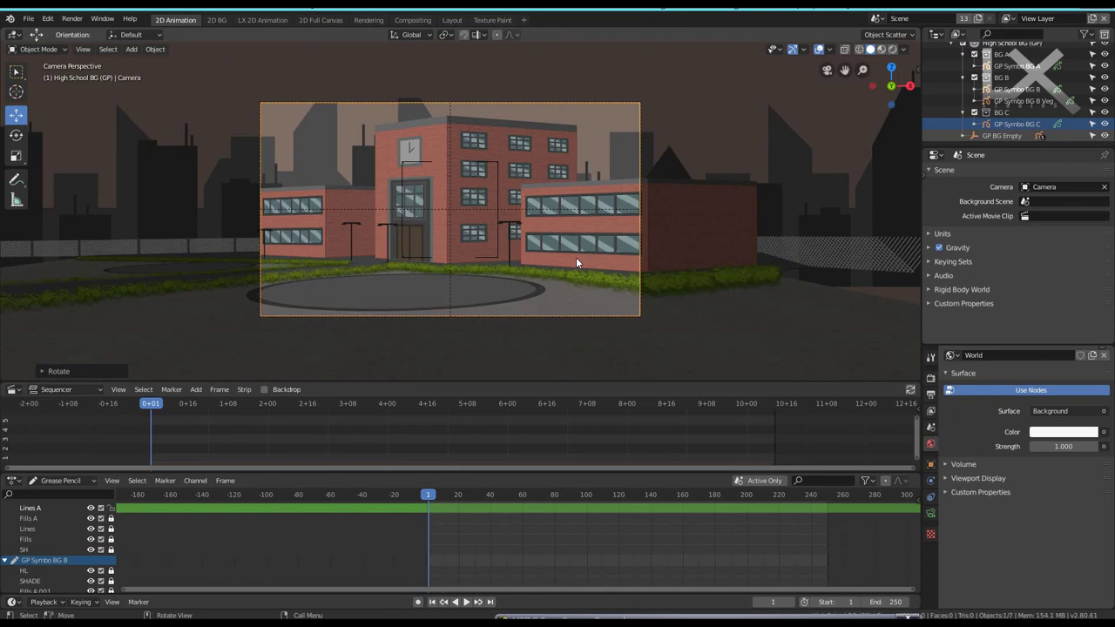
scroll(575, 257, "up", 1)
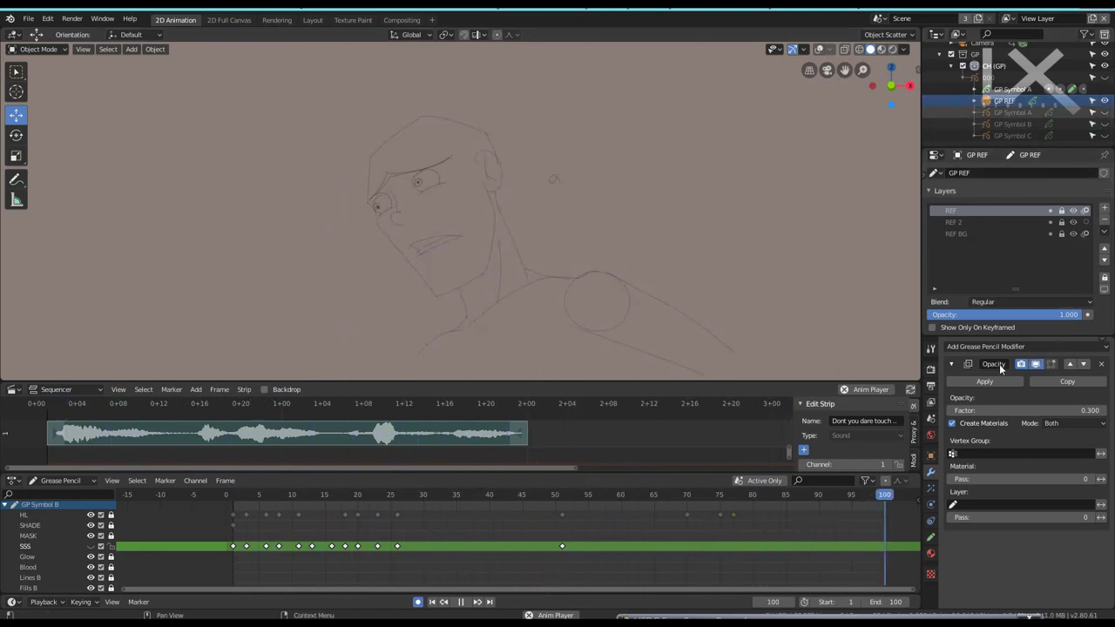
Review the reference object's layer and material properties and save the file
left_click(931, 536)
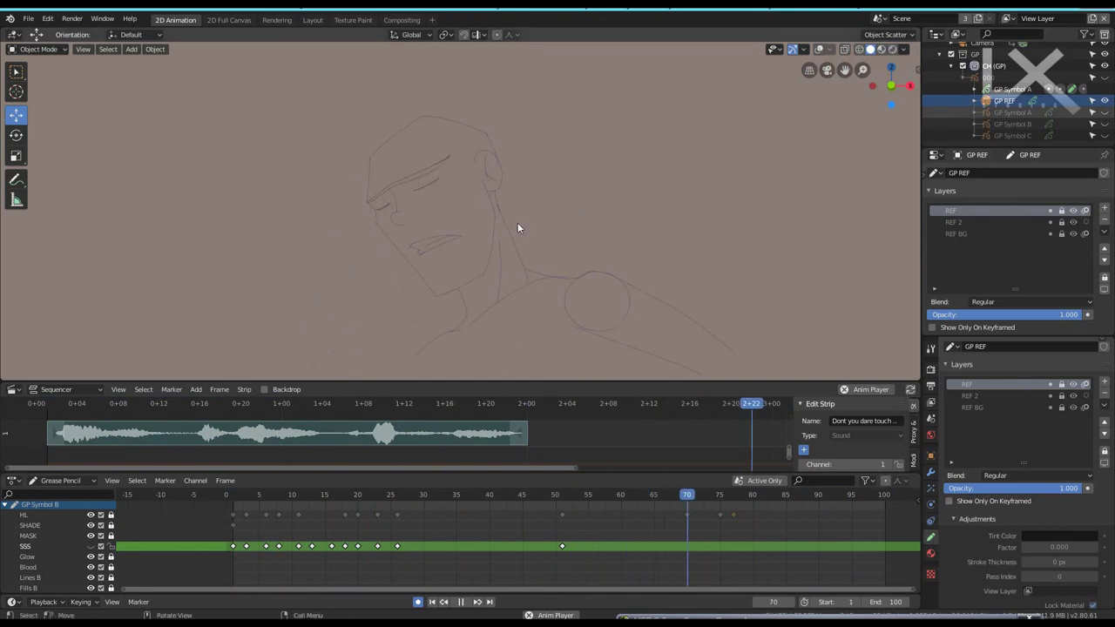
left_click(930, 554)
key("ctrl+s")
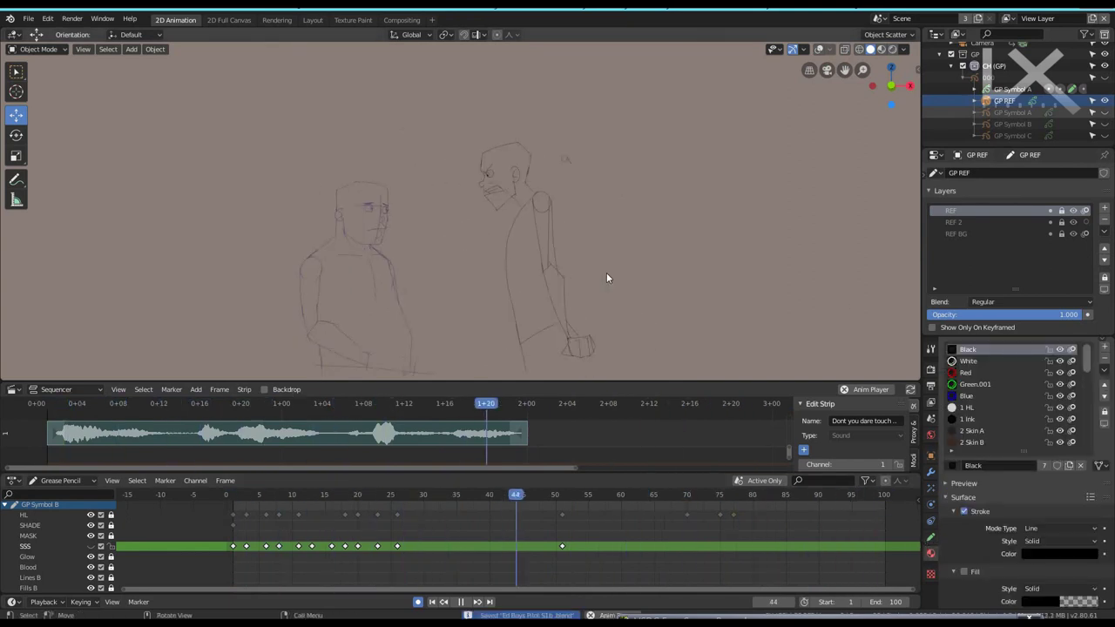
Hide the GP REF reference drawing in the Outliner and check its filter options
left_click(1105, 102)
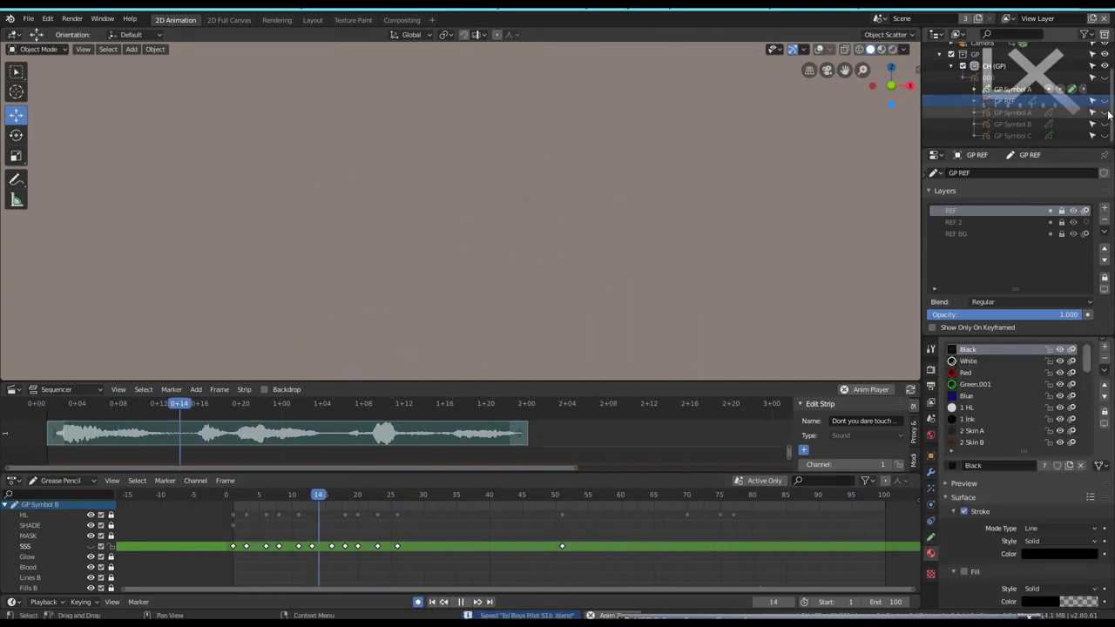
left_click(1089, 35)
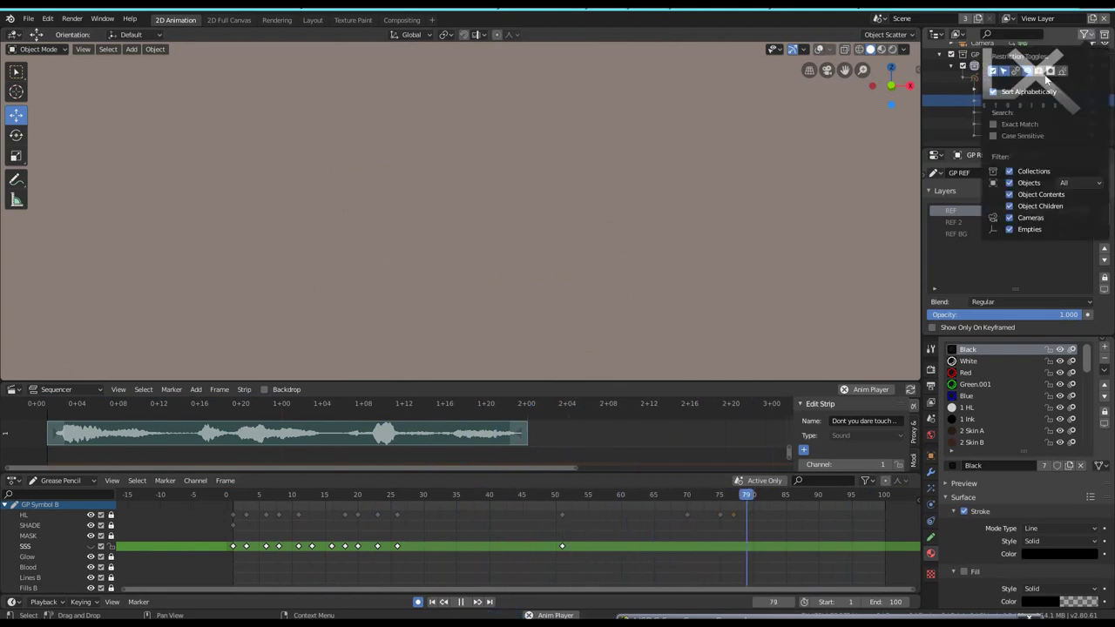
left_click(1089, 35)
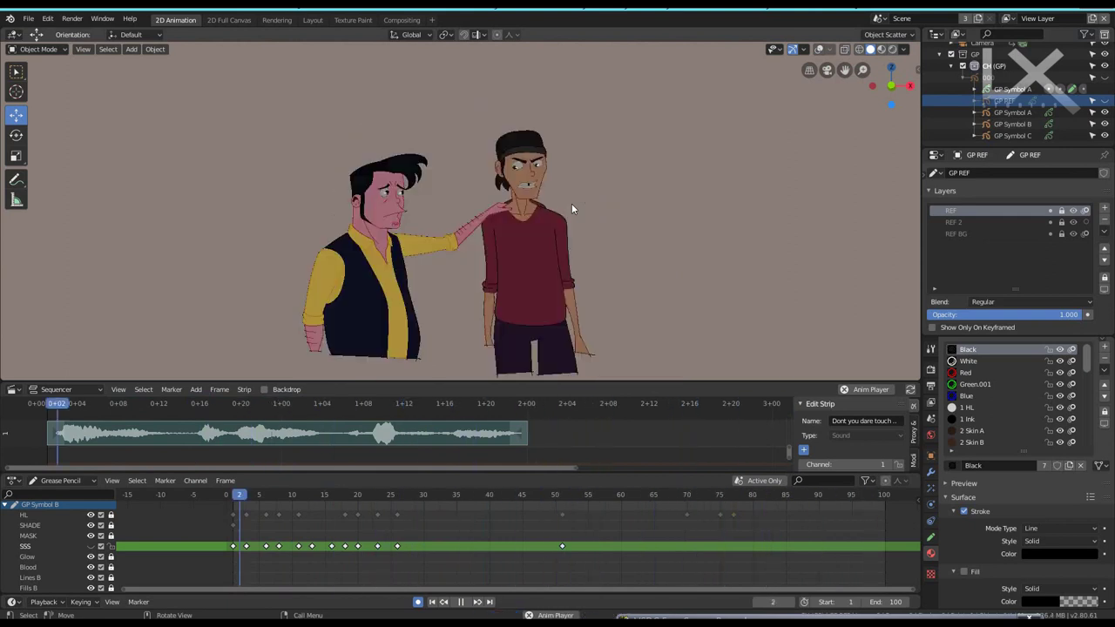
Select GP Symbol A in the Outliner and save the Ed Boys Pilot S1b file
left_click(1013, 113)
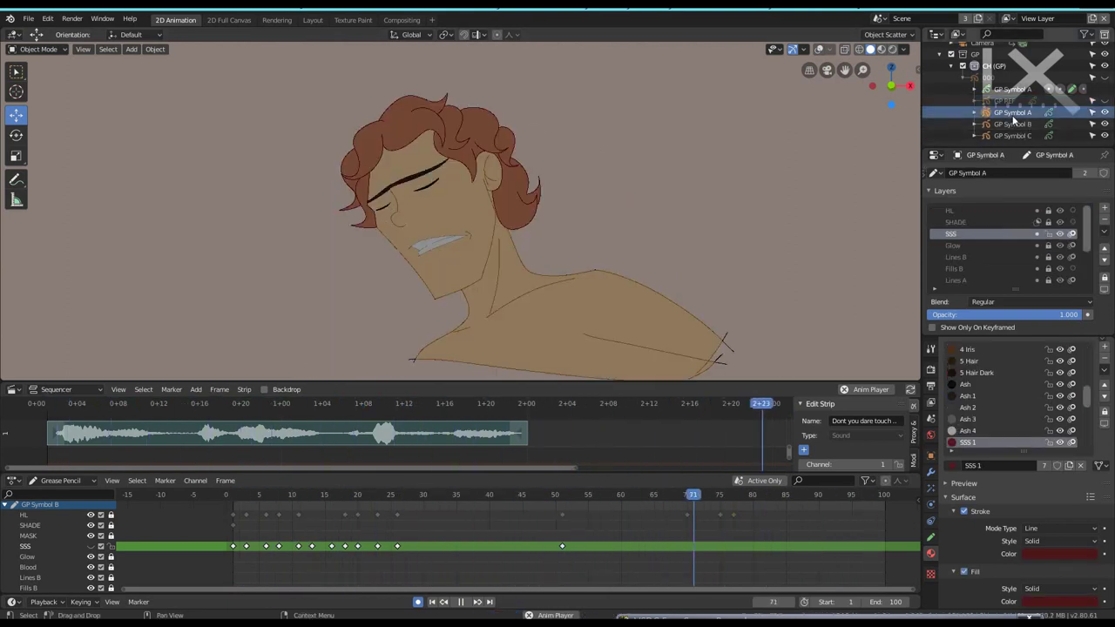
key("ctrl+s")
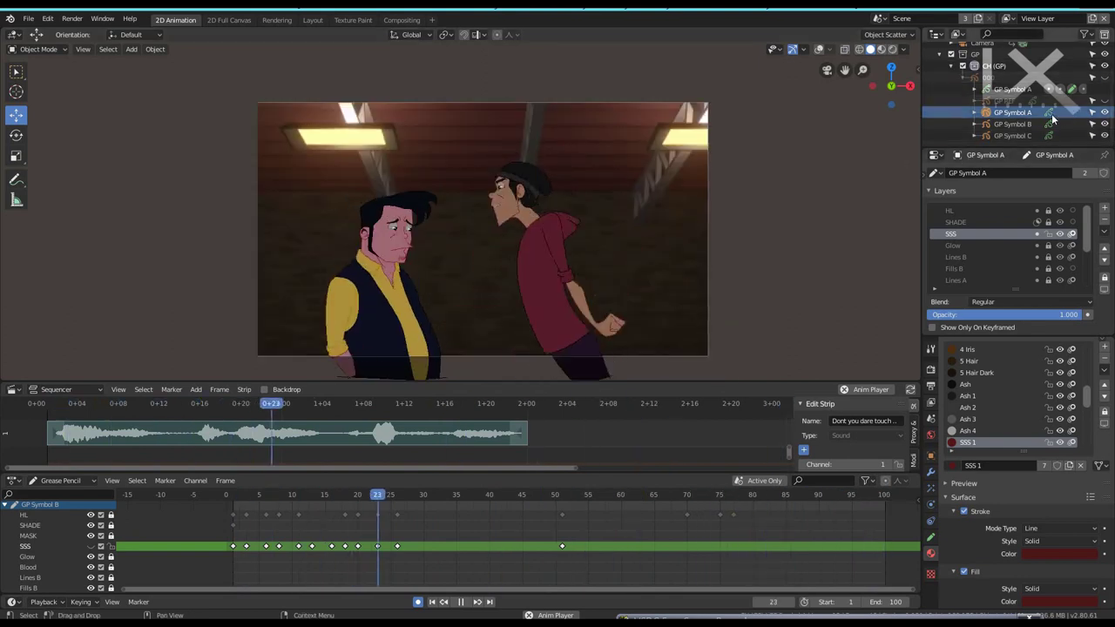
Select the camera and enable its 0330.png hallway background image
scroll(992, 92, "up", 2)
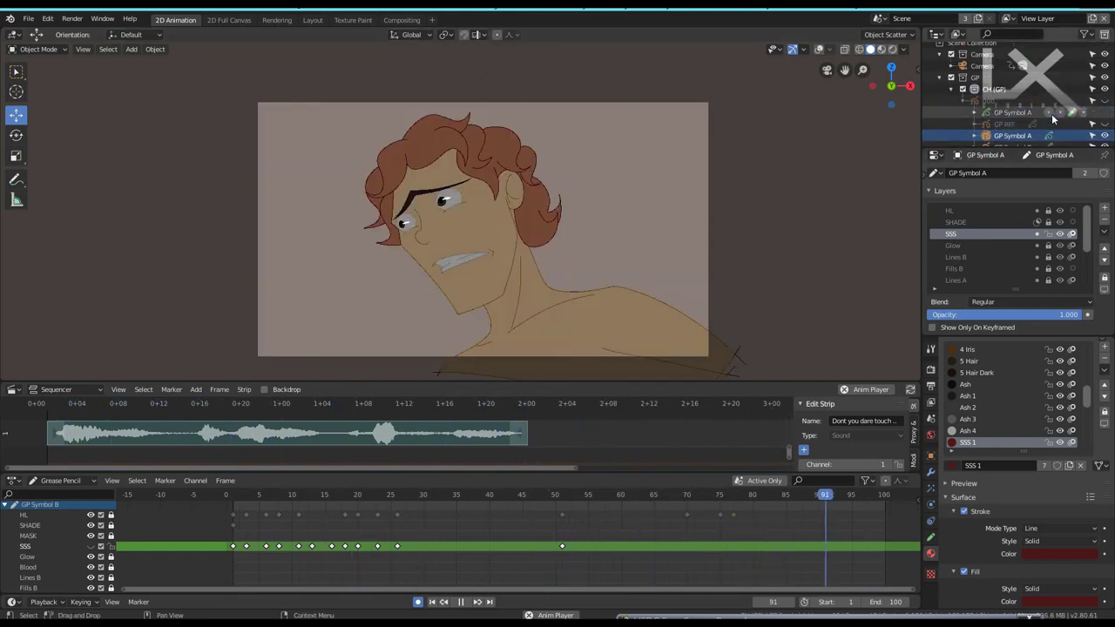
left_click(982, 72)
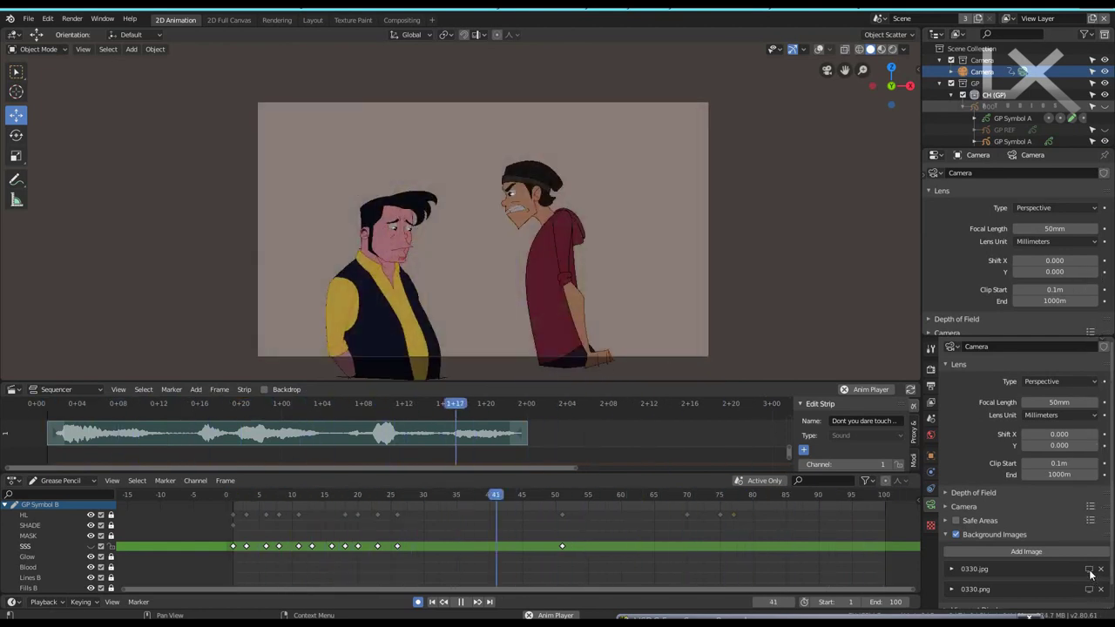
left_click(1089, 590)
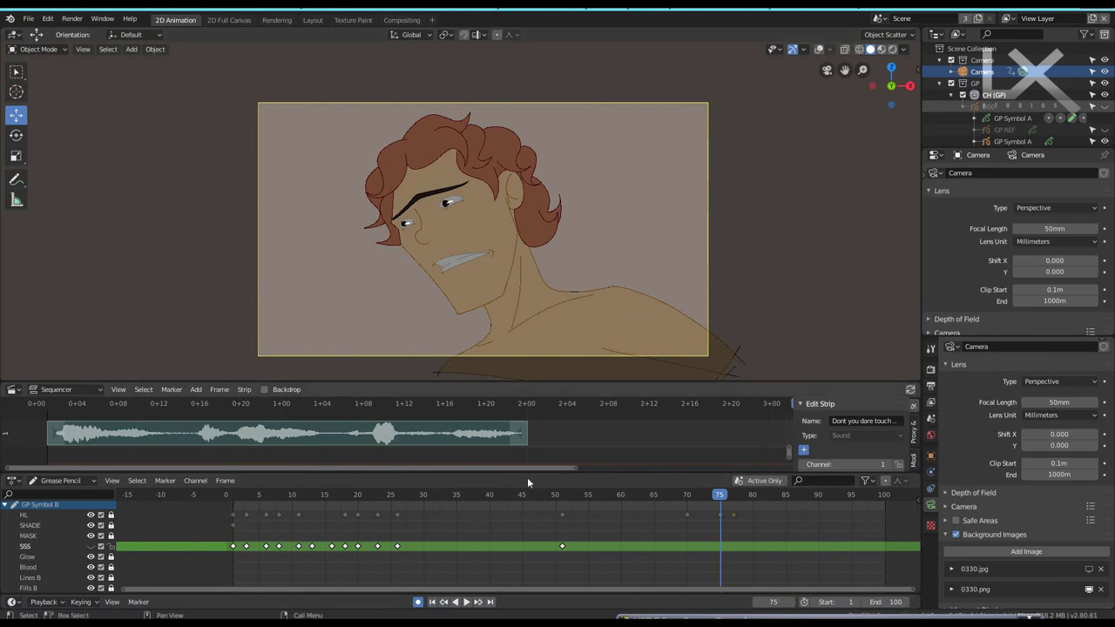
Play the shot, save the file, and reselect GP Symbol A
left_click(467, 602)
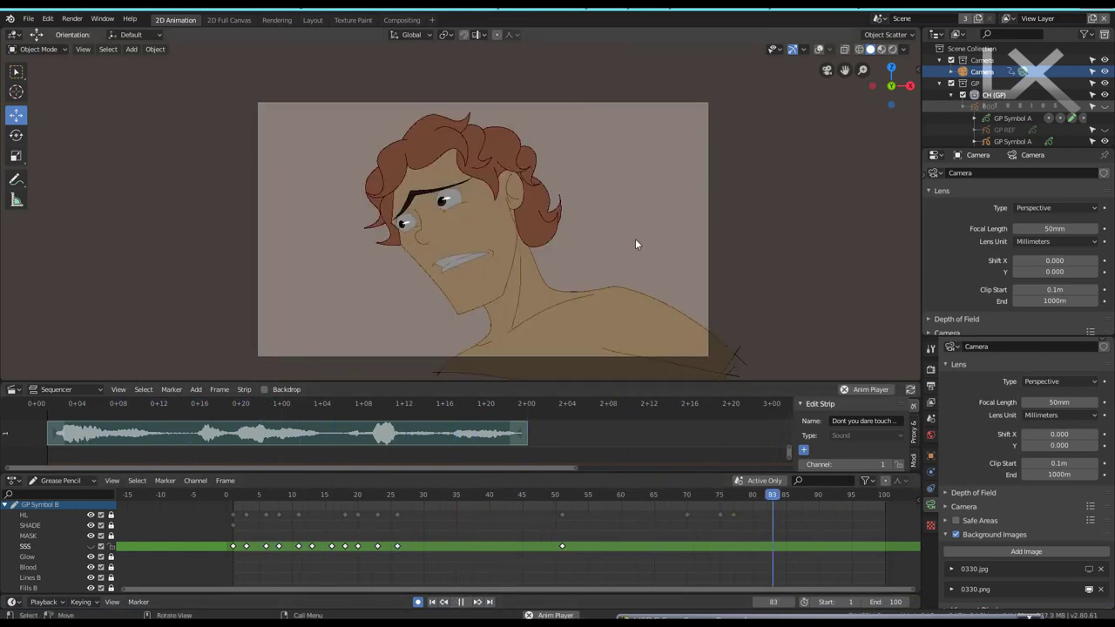
key("ctrl+s")
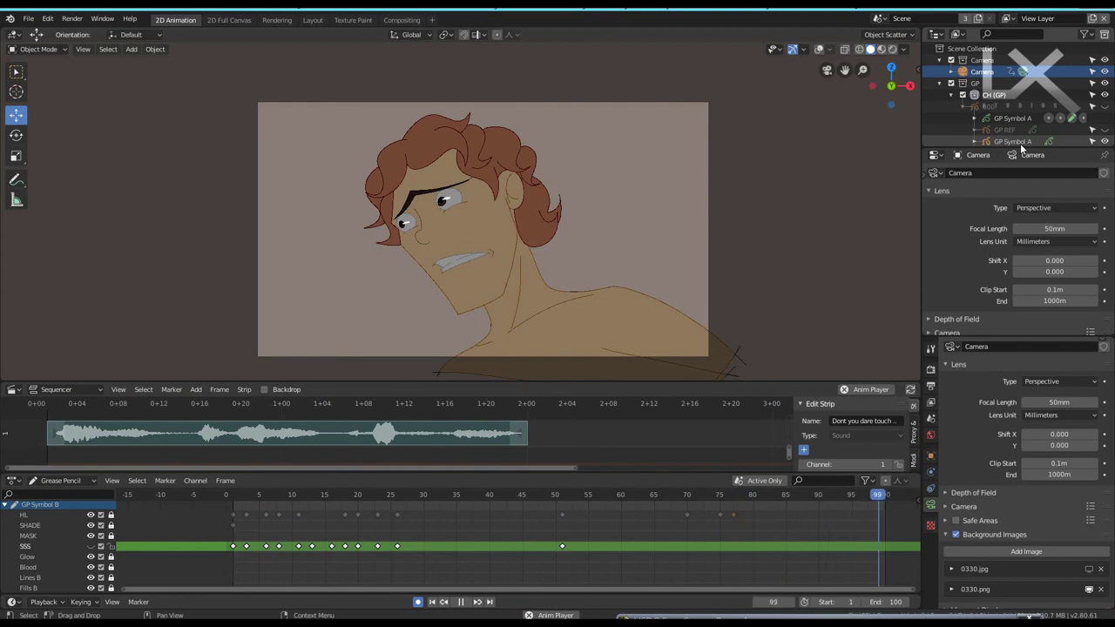
left_click(1015, 141)
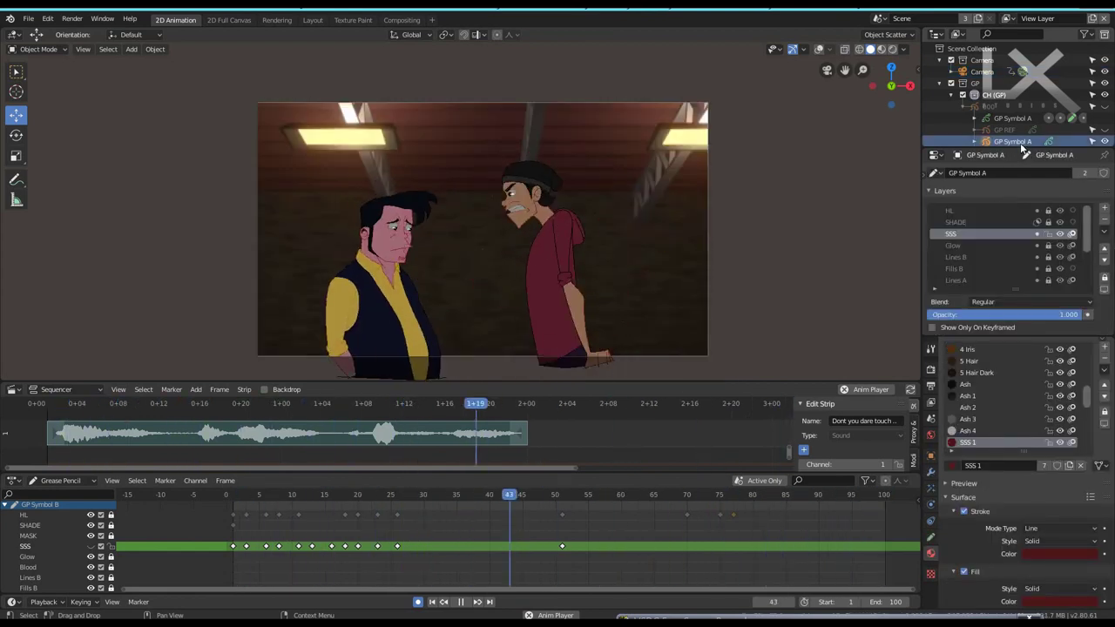
Switch to Rendered shading and restart playback from frame 25
left_click(892, 49)
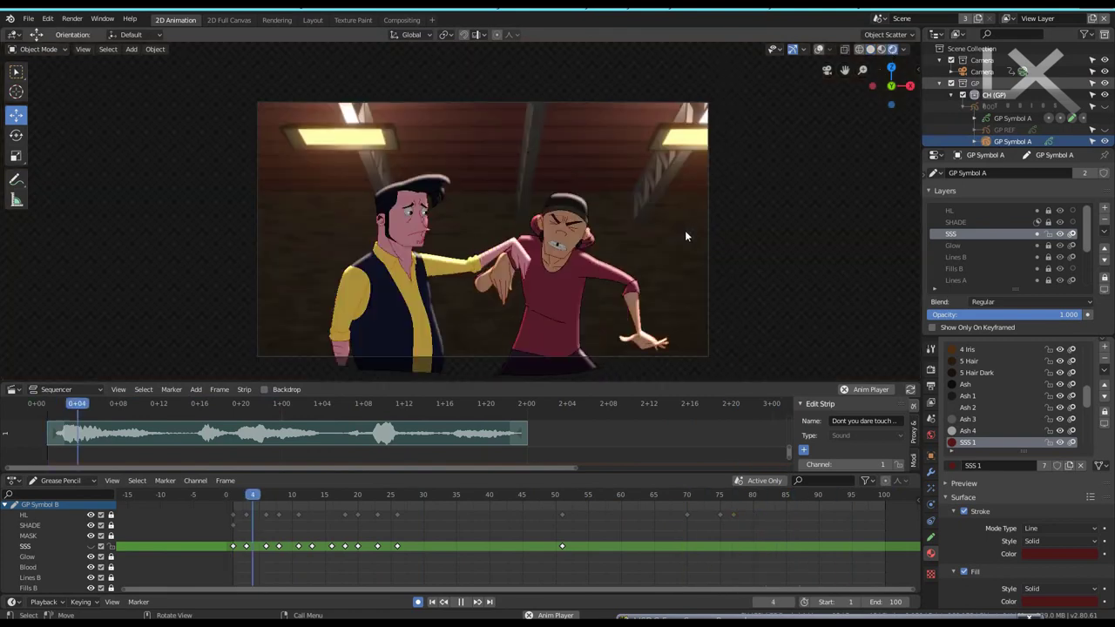
key("space")
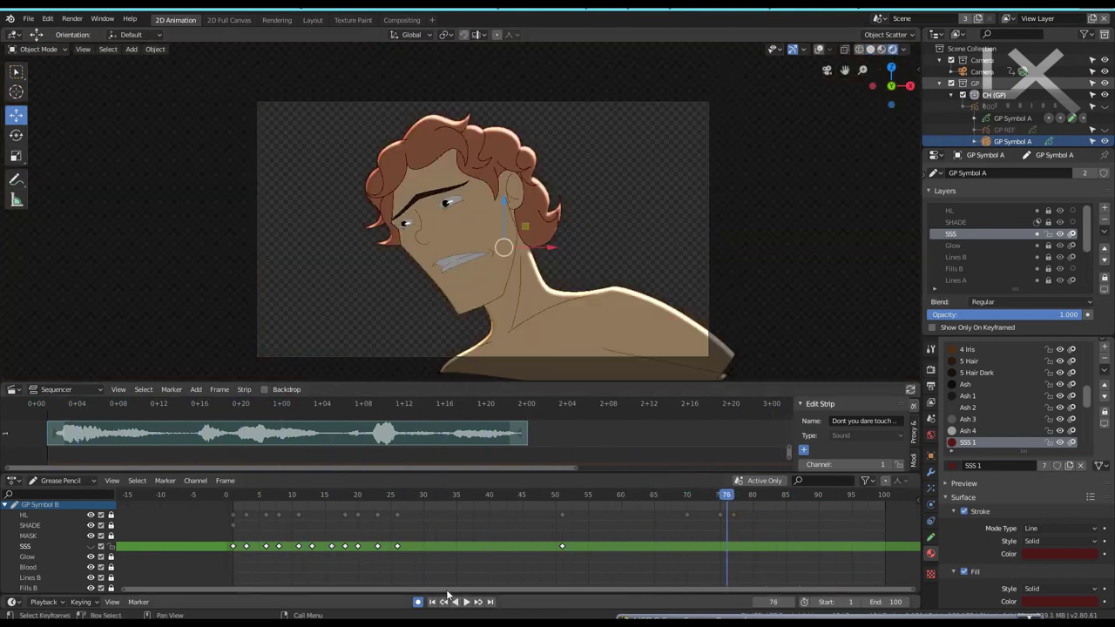
left_click(393, 496)
key("space")
key("space")
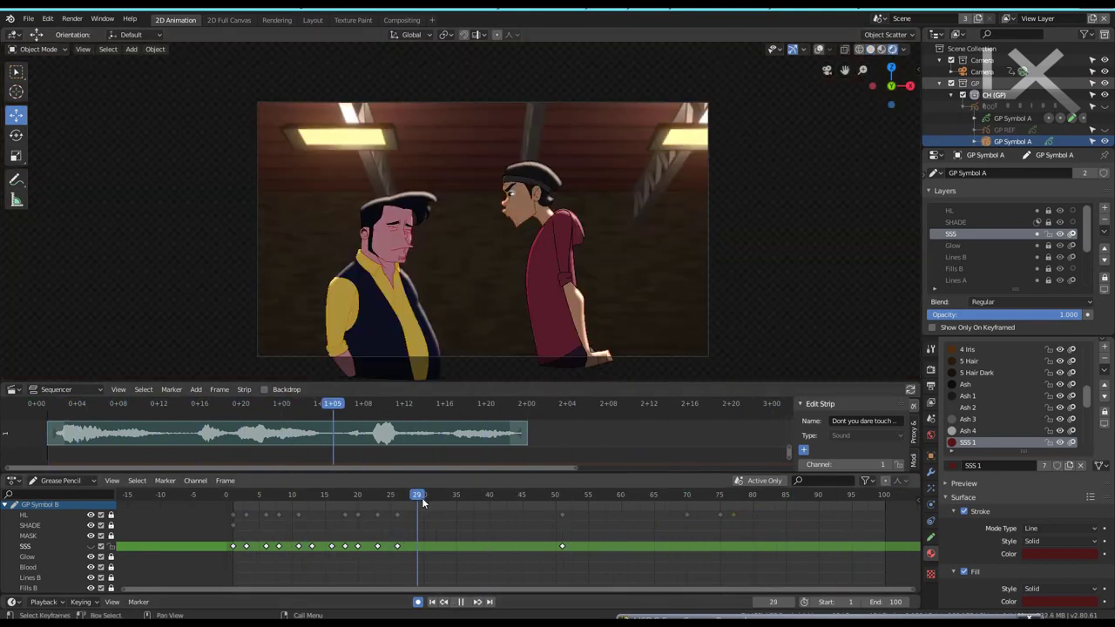
key("space")
Orbit and zoom in on the two characters, then return to the camera view
mouse_move(559, 294)
middle_mouse_down()
mouse_move(664, 276)
mouse_move(602, 277)
middle_mouse_up()
scroll(603, 278, "up", 1)
scroll(603, 278, "up", 2)
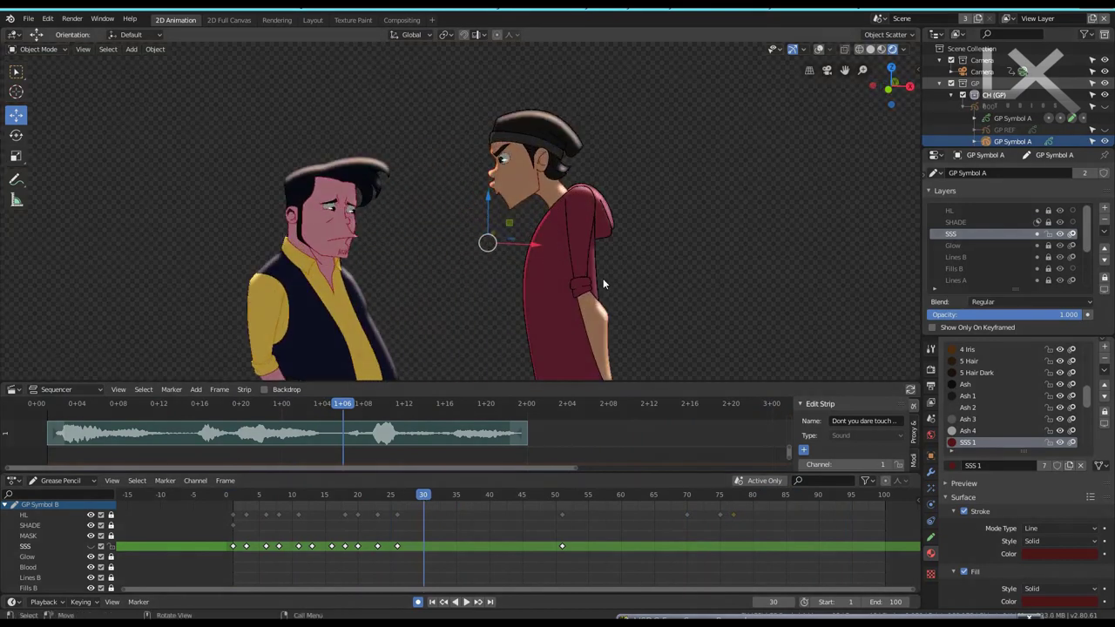
scroll(603, 277, "up", 2)
scroll(603, 278, "up", 1)
scroll(603, 278, "up", 2)
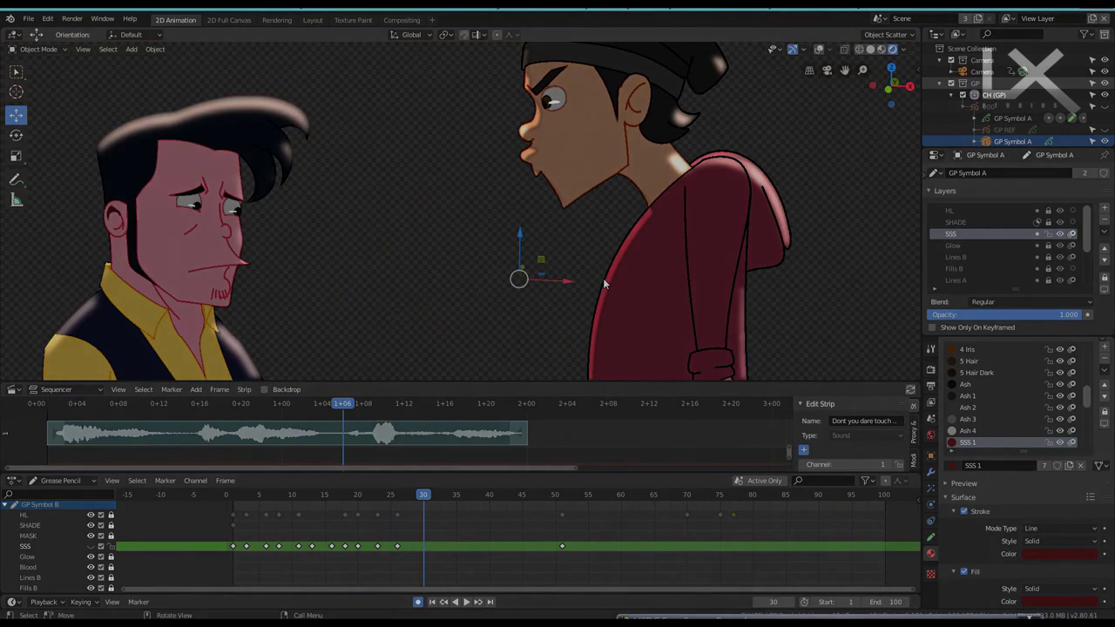
key("KP_0")
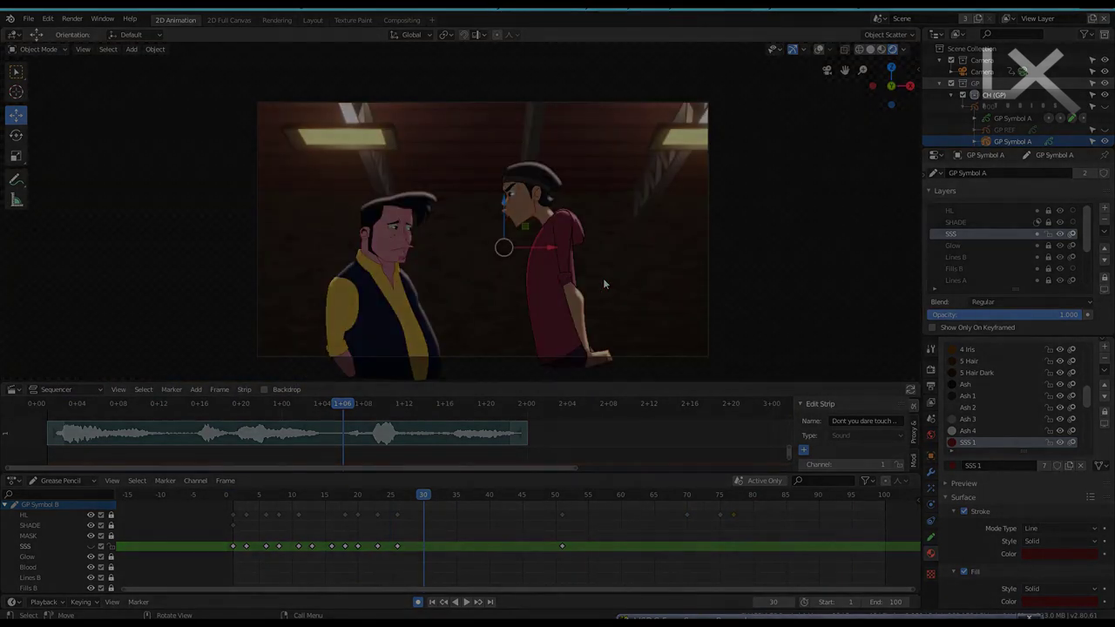